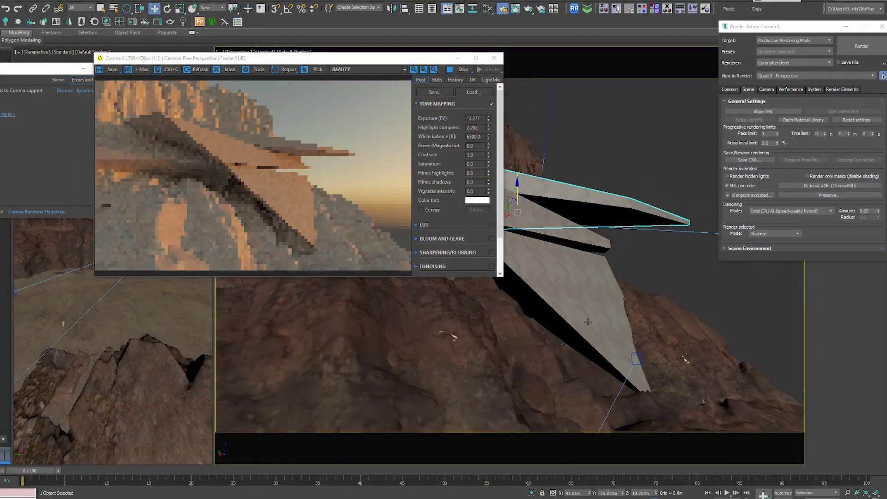
- Move the interactive render window off the viewport and examine the concrete structure from the perspective view
drag(324, 59, 103, 44)
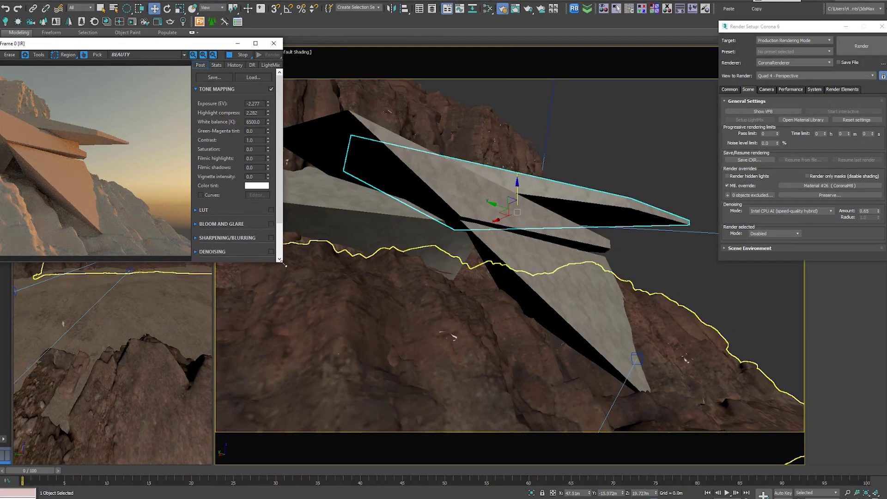
drag(144, 45, 824, 23)
alt+middle_drag(619, 323, 635, 318)
scroll(648, 355, down, 5)
alt+middle_drag(649, 355, 669, 341)
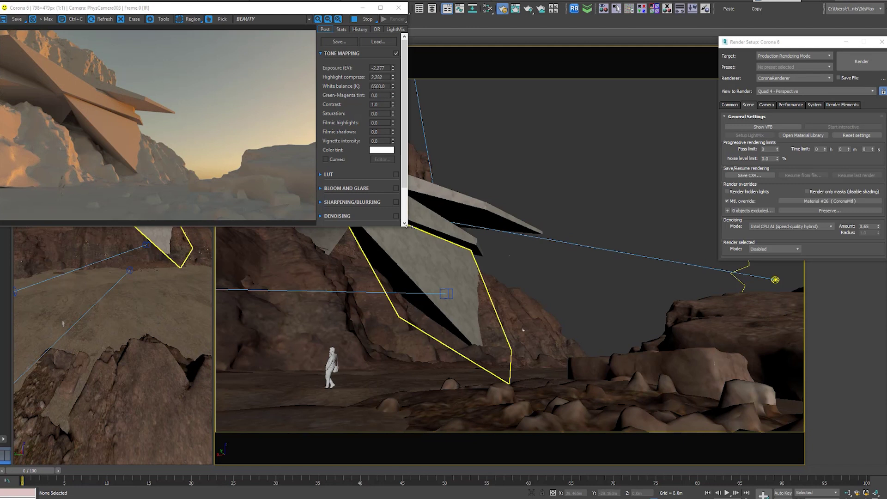
- Restart the interactive render and move the sun light so it sits low in the gap between the cliffs
drag(284, 9, 328, 43)
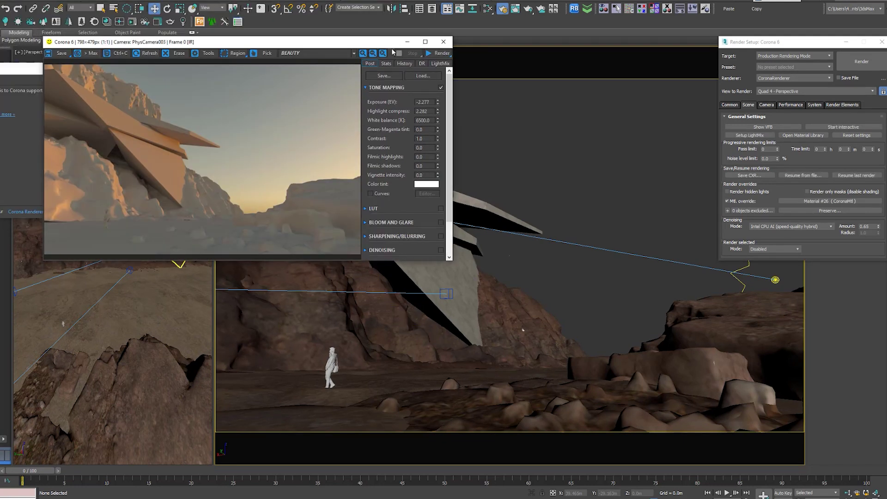
click(444, 42)
click(848, 127)
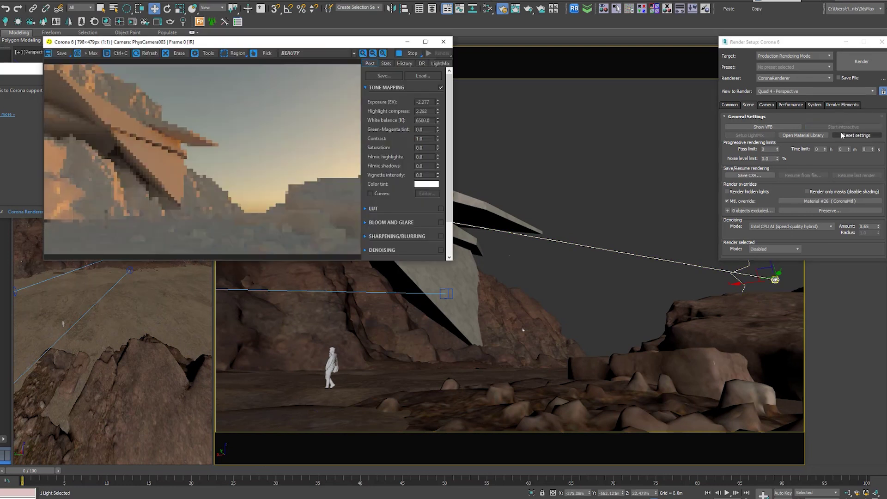
drag(775, 279, 415, 298)
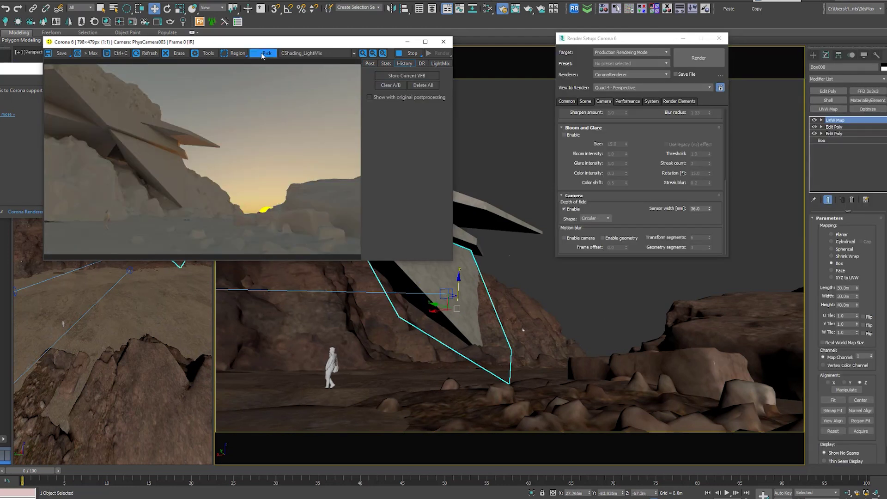
- Examine the render window's tone mapping values and the camera settings in Render Setup
click(370, 63)
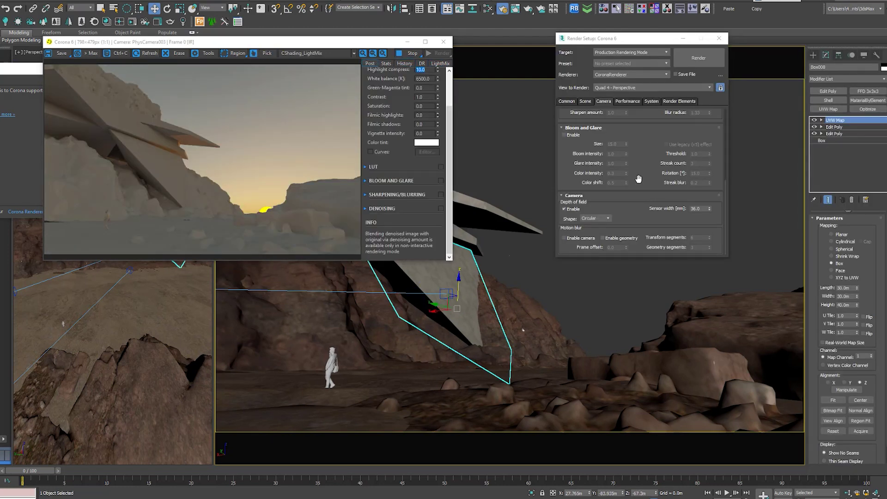
scroll(593, 228, up, 5)
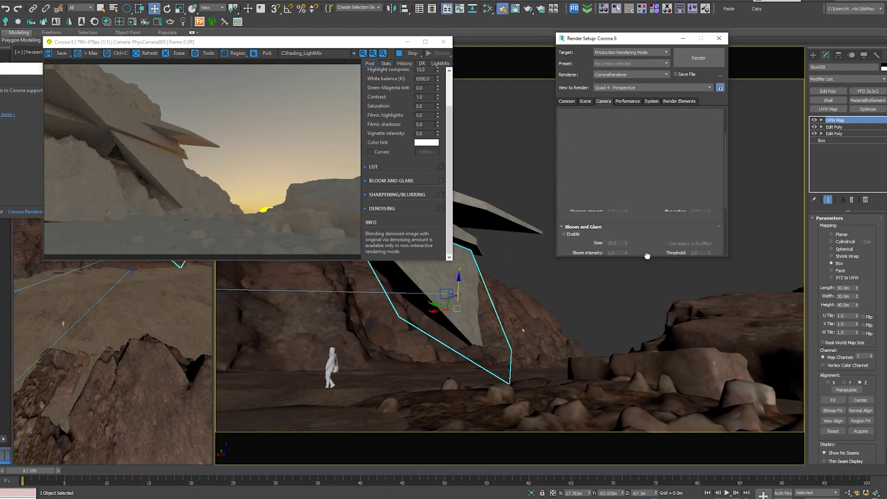
- Reframe the camera on the whole structure and clone the cliff behind it, placing the copy further out to its left
alt+middle_drag(512, 306, 866, 340)
alt+middle_drag(720, 347, 534, 303)
drag(418, 47, 886, 27)
alt+middle_drag(611, 368, 483, 332)
click(846, 494)
drag(588, 343, 606, 384)
middle_drag(598, 356, 593, 387)
right_click(593, 387)
middle_drag(536, 372, 564, 388)
click(384, 291)
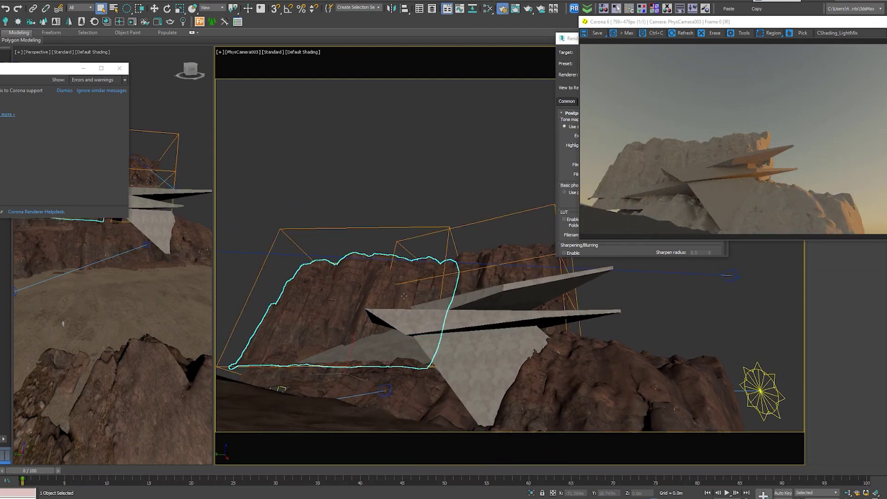
key(w)
mouse_move(333, 373)
shift+mouse_down()
mouse_move(204, 379)
mouse_move(200, 389)
shift+mouse_up()
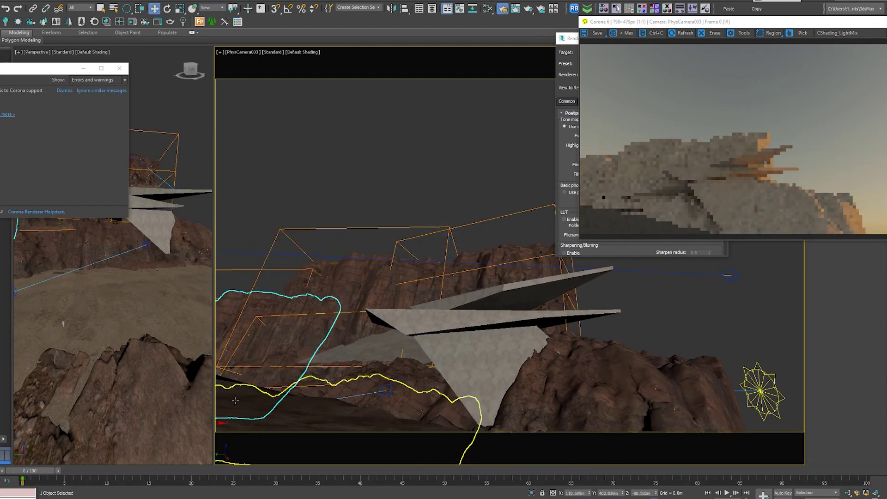
click(226, 441)
key(ctrl+v)
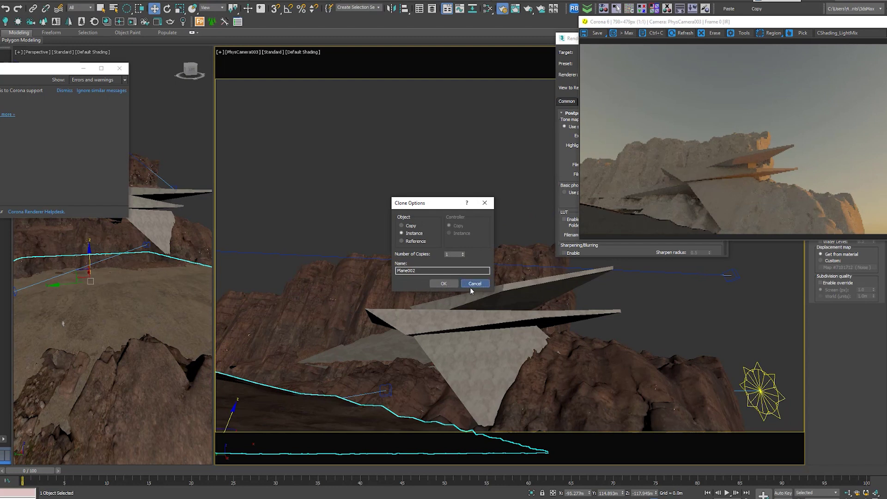
click(470, 286)
- Clone another terrain piece sideways in the perspective view
scroll(141, 356, down, 5)
click(100, 328)
shift+drag(84, 333, 213, 331)
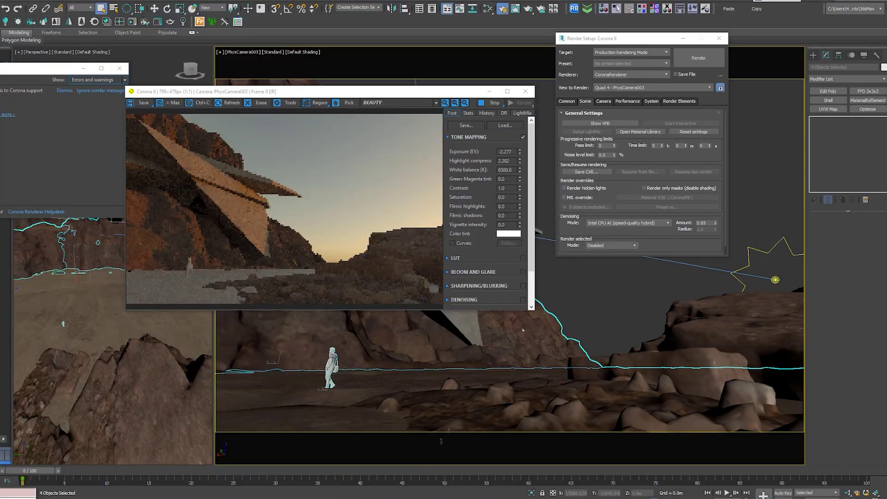
- Hide the human figure in the scene and close the Corona errors and warnings window
click(327, 366)
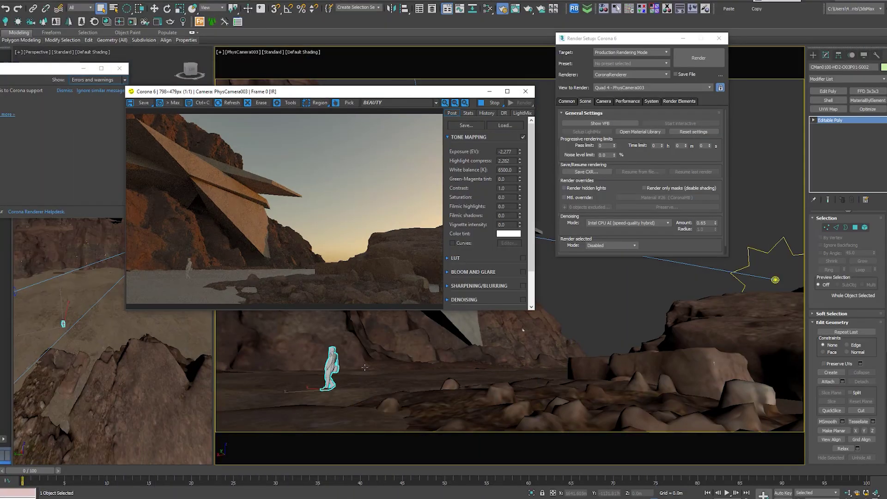
right_click(329, 365)
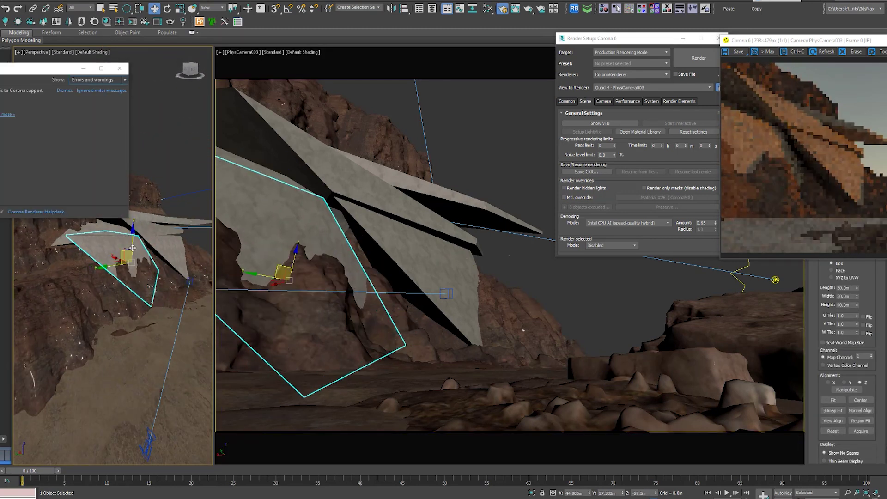
click(120, 70)
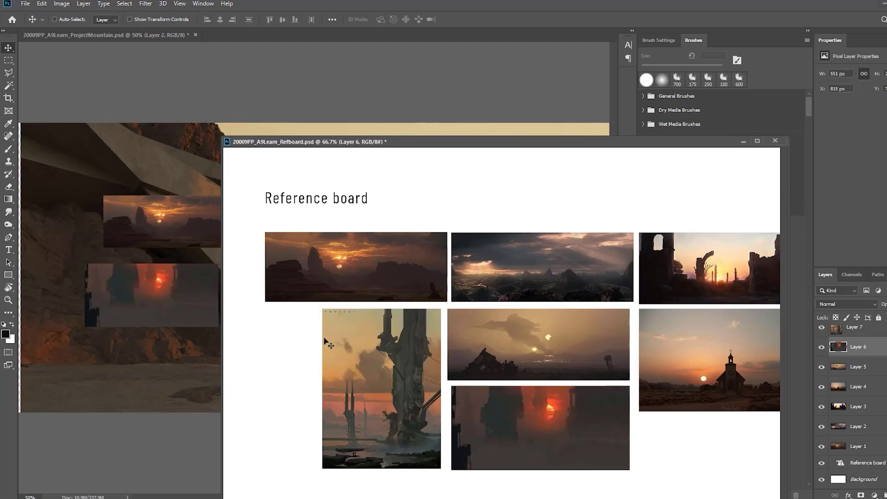
- In Photoshop, copy the hazy yellow Layer 5 sunset from the reference board into 20009PP_A9Learn_ProjectMountain.psd and dock the board as a tab
click(864, 368)
right_click(575, 355)
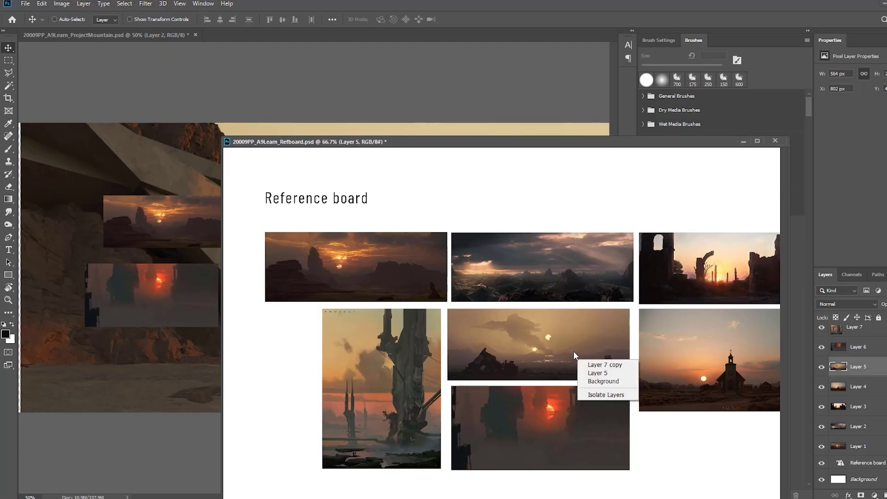
click(591, 365)
drag(863, 394, 127, 208)
drag(720, 142, 360, 44)
click(106, 35)
- Line up the three reference images in a column over the structure and group their layers as Ref
drag(143, 213, 170, 165)
scroll(838, 401, down, 5)
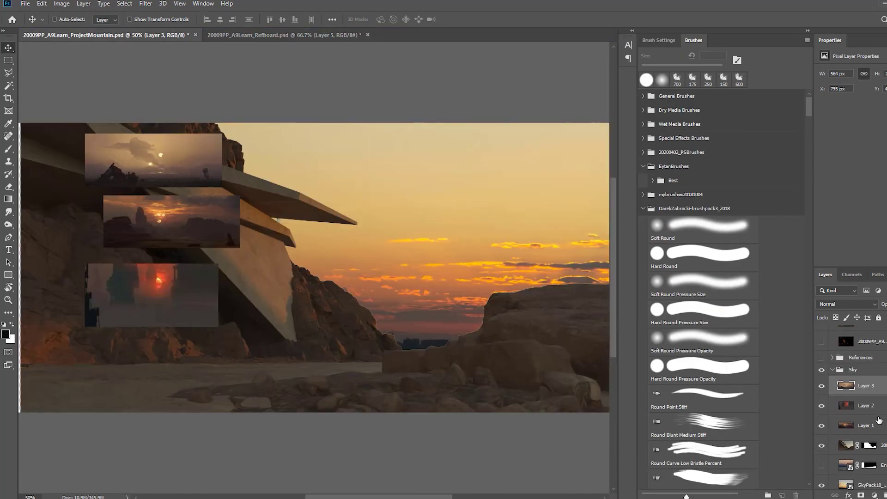
click(873, 406)
drag(215, 218, 219, 210)
click(868, 425)
drag(263, 234, 253, 233)
key(ctrl+g)
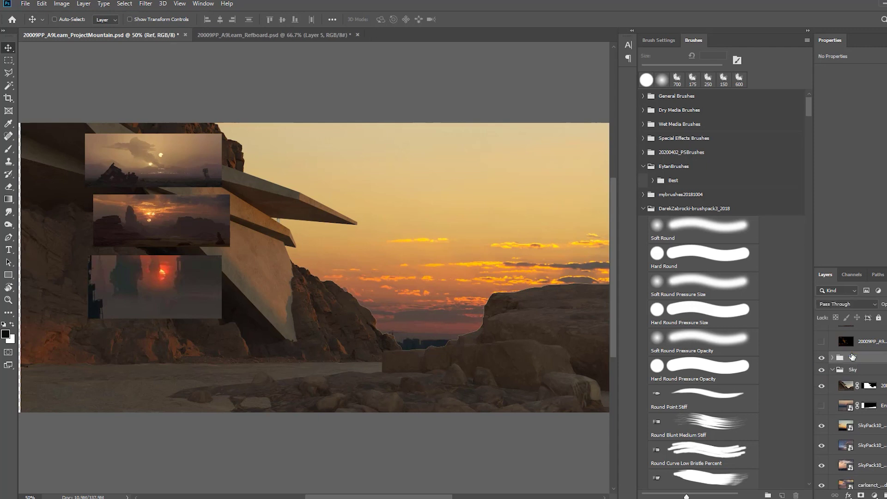
- Toggle the visibility of the Ref group, the Sky group and its masked render layer to check their contents
click(821, 357)
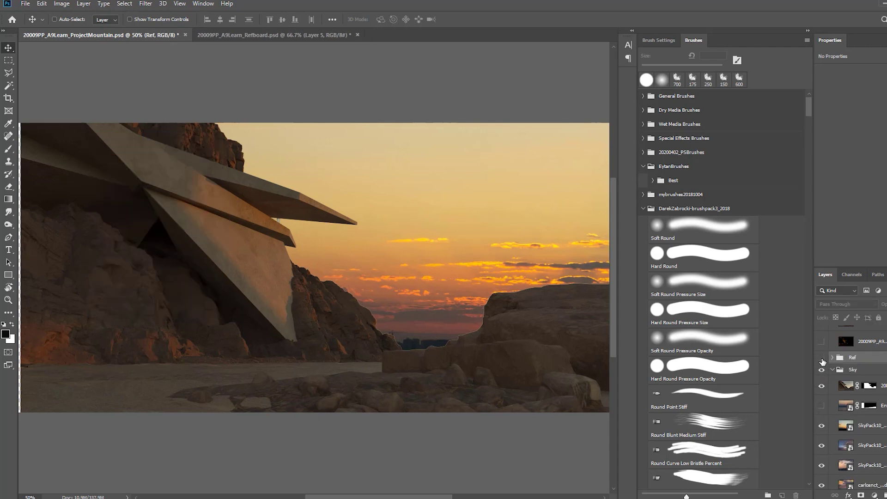
click(821, 357)
click(822, 388)
click(822, 387)
click(822, 387)
click(822, 386)
click(821, 370)
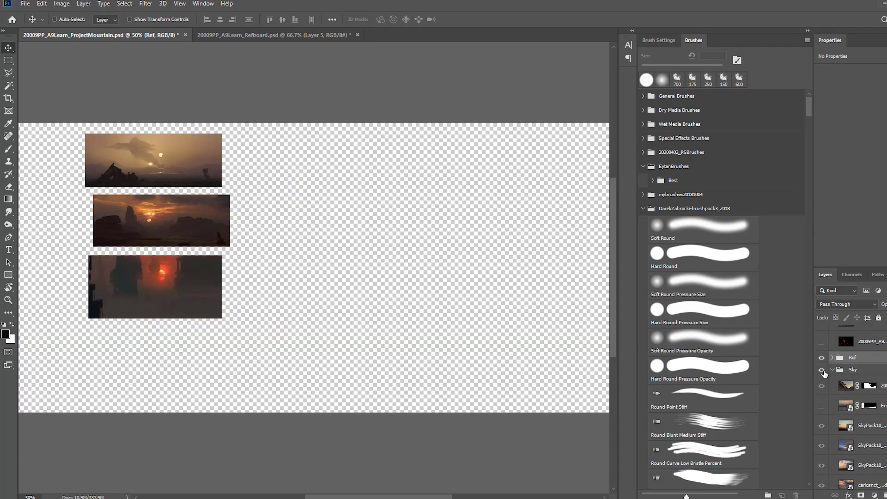
click(822, 371)
click(821, 358)
click(822, 359)
- Rename the Sky group as FG
double_click(853, 370)
text(FG)
key(Return)
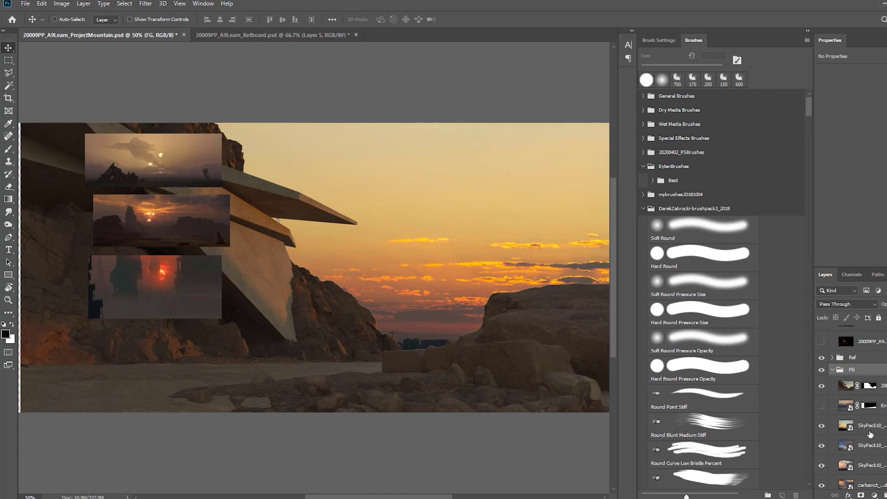
- Group the sky photo layers as BG beneath the FG group, and hide the Ref group
click(881, 407)
scroll(881, 480, down, 1)
shift+click(881, 479)
key(ctrl+g)
drag(862, 483, 842, 465)
click(832, 463)
double_click(857, 483)
click(821, 458)
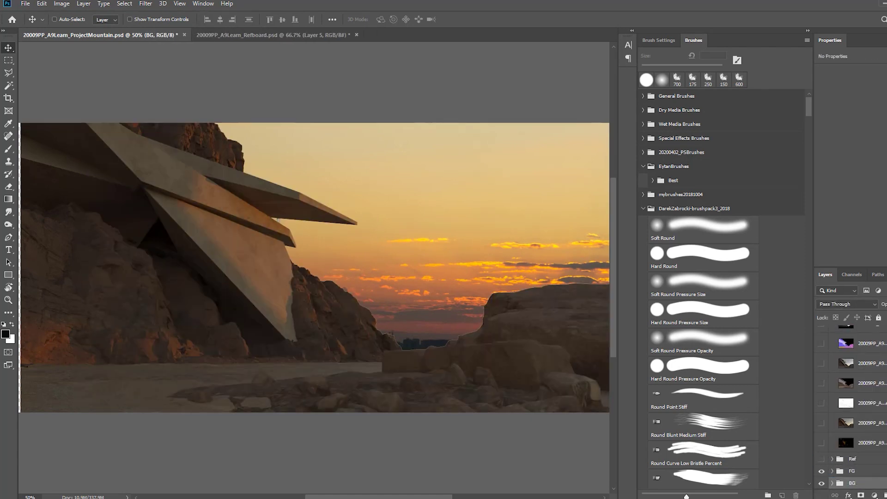
- Hide the other sky photos in the BG group, keeping only the pink-clouded SkyPack10_008 layer visible and selected
click(834, 472)
click(832, 483)
scroll(833, 481, down, 5)
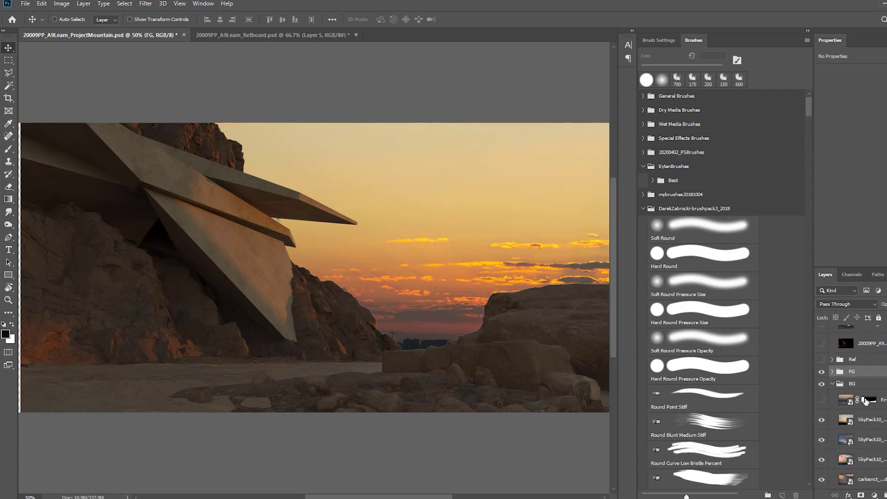
click(822, 420)
click(822, 439)
click(822, 459)
click(823, 478)
click(863, 479)
click(822, 460)
click(862, 459)
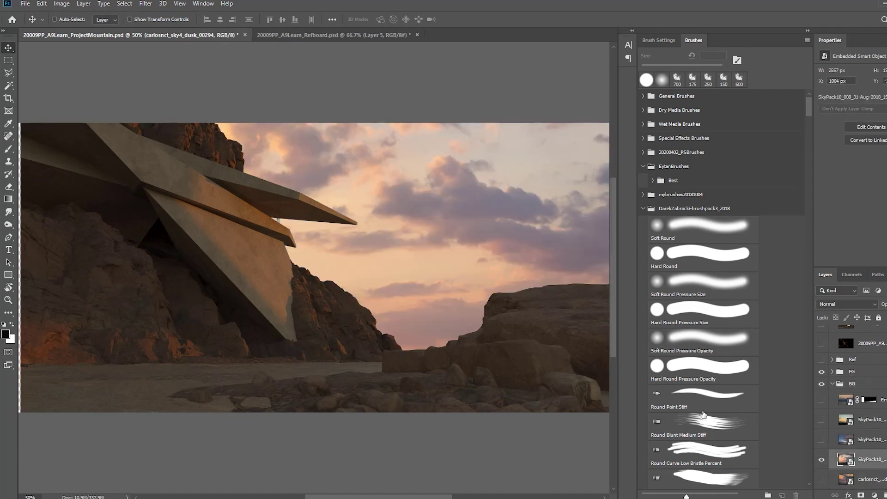
- Reposition the SkyPack10_008 sky so its lower clouds and horizon sit behind the structure and rocks
drag(434, 348, 428, 307)
key(ctrl+t)
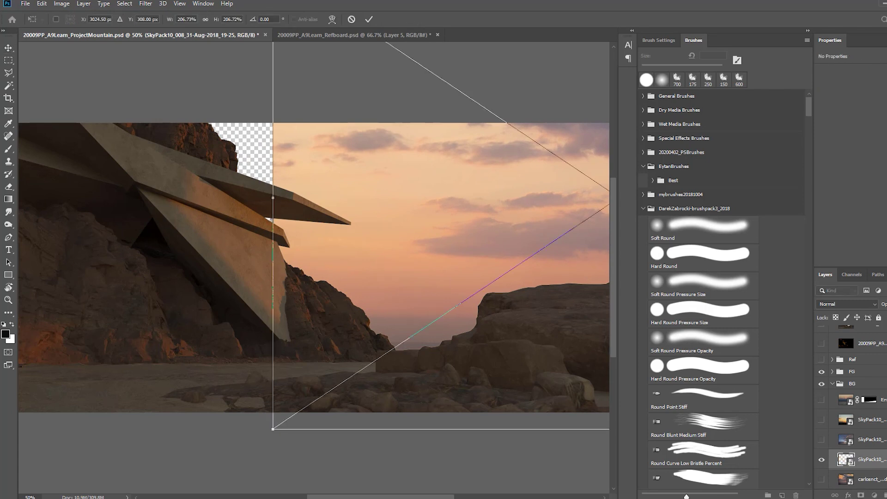
drag(471, 276, 427, 259)
key(Return)
- Show the Ref group with only its Layer 1 sunset reference visible, hiding Layer 2 and Layer 3
click(821, 360)
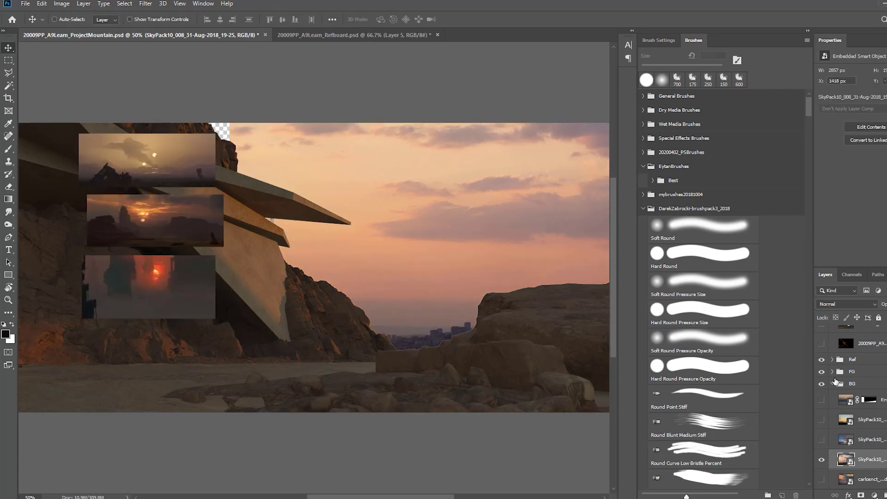
click(832, 359)
drag(821, 416, 822, 376)
click(822, 396)
click(822, 394)
click(821, 395)
click(821, 375)
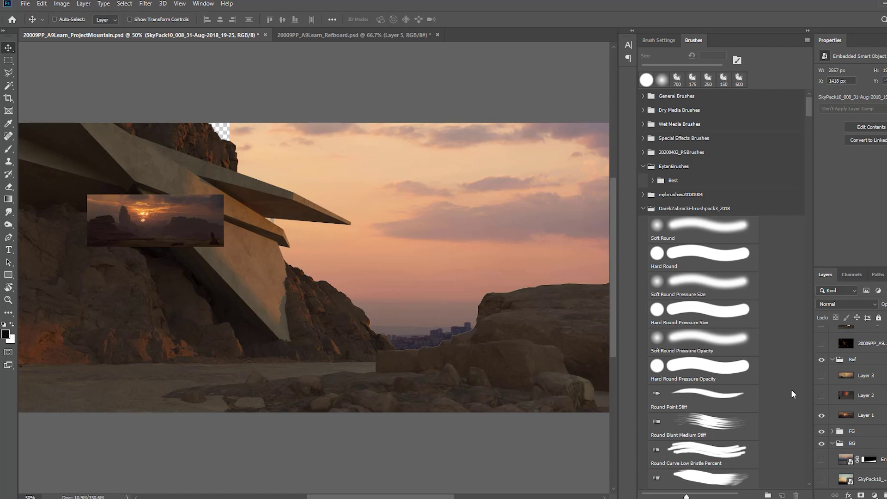
click(821, 375)
click(822, 415)
- On a new layer above the sky photo, draw dark brown transparent gradients rising from the horizon
scroll(845, 397, down, 2)
click(866, 459)
key(g)
drag(240, 344, 237, 228)
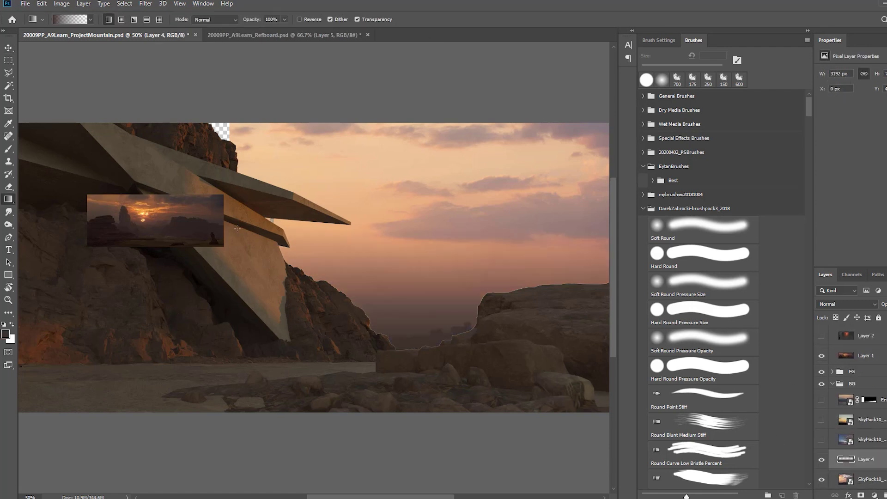
drag(418, 390, 414, 252)
- Sample the pale peach of the sky and lay gradients of it downward from the image's upper edge
key(b)
alt+click(268, 152)
key(g)
drag(295, 90, 300, 162)
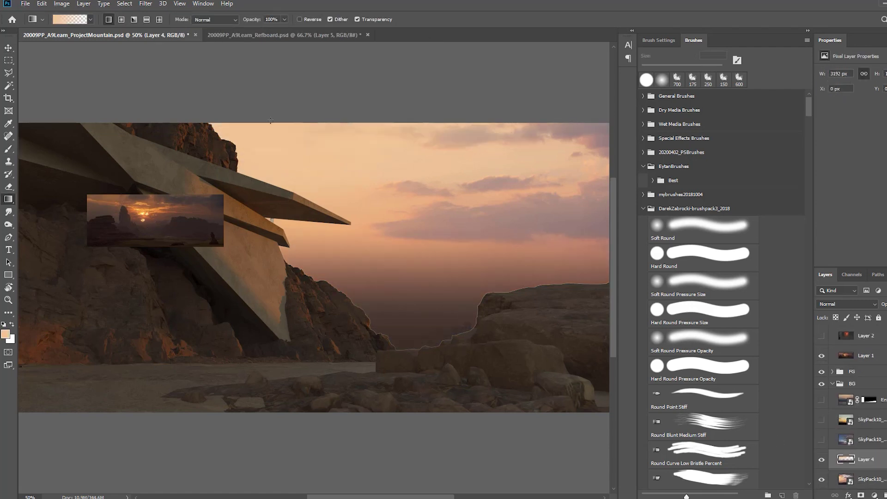
drag(415, 87, 411, 162)
- Expand the FG group and add an empty paint layer above its masked render layer
click(833, 371)
click(869, 387)
key(o)
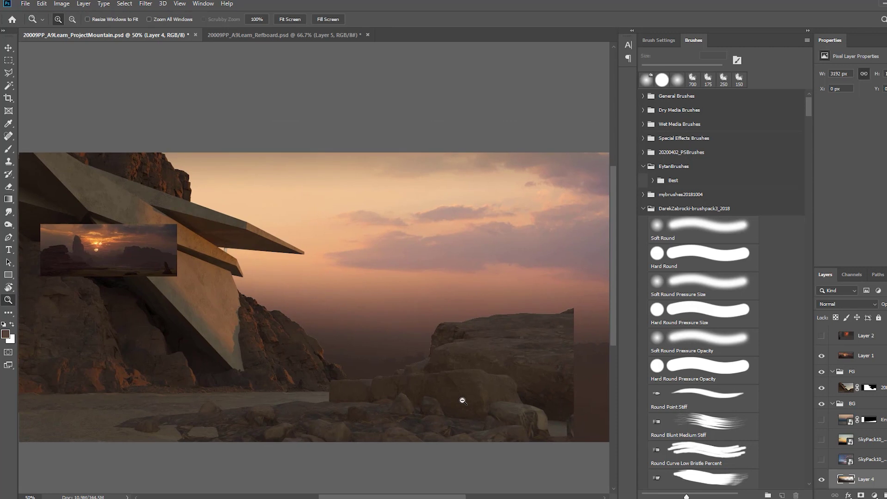
alt+click(530, 410)
key(g)
- Collapse the open brush folders and float the Brushes panel as an enlarged window over the canvas
click(643, 208)
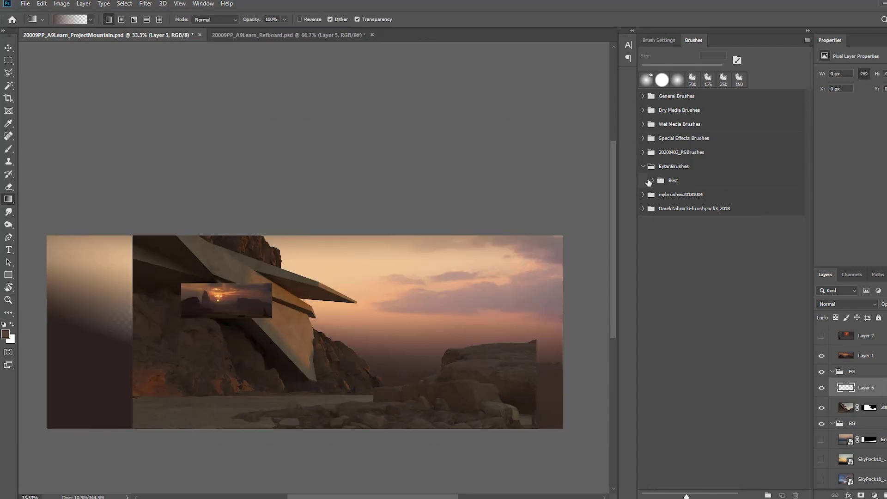
click(643, 195)
click(643, 166)
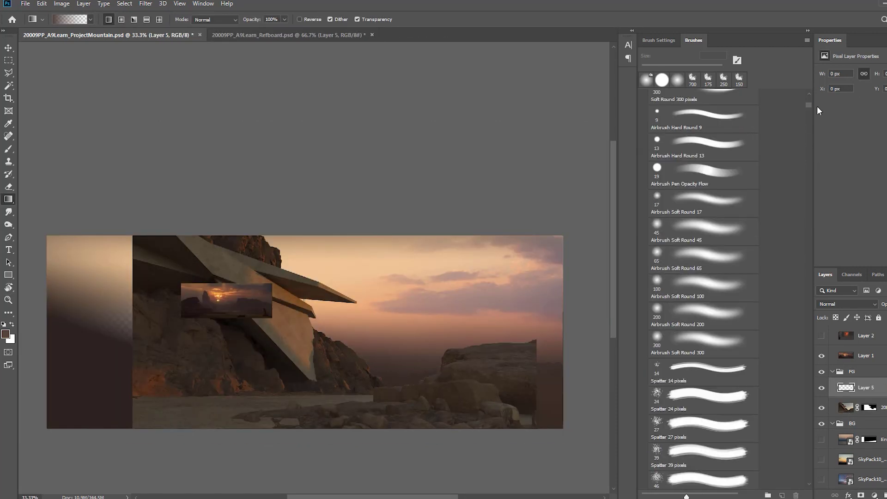
drag(510, 117, 426, 122)
drag(674, 39, 501, 125)
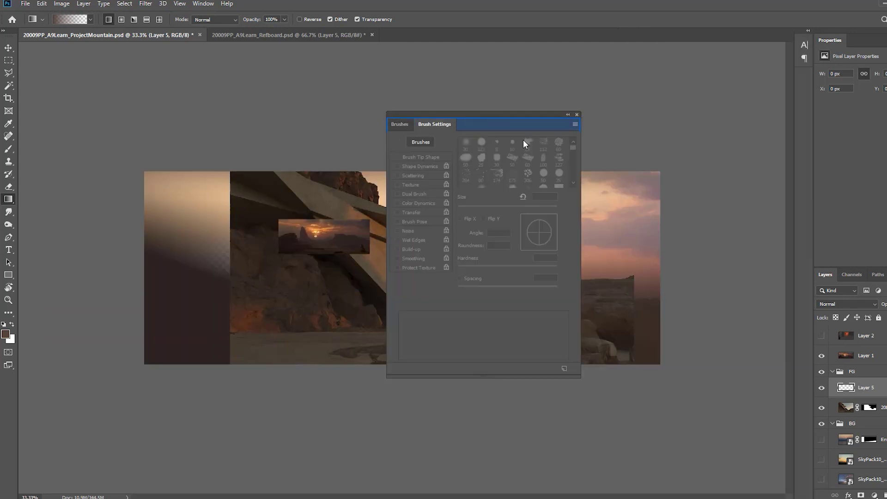
click(399, 125)
drag(581, 249, 622, 376)
- Browse the 20200402_PSBrushes folder and paint rock and ground over the left canvas extension with the Dry 1 brush at 70 px
click(392, 264)
click(391, 236)
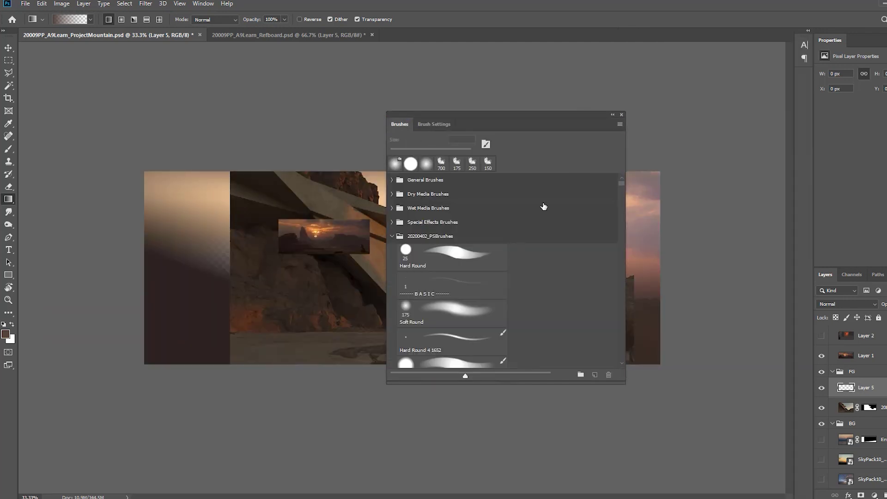
mouse_move(621, 183)
mouse_down()
mouse_move(621, 356)
mouse_move(614, 221)
mouse_move(552, 235)
mouse_move(622, 177)
mouse_move(622, 195)
mouse_up()
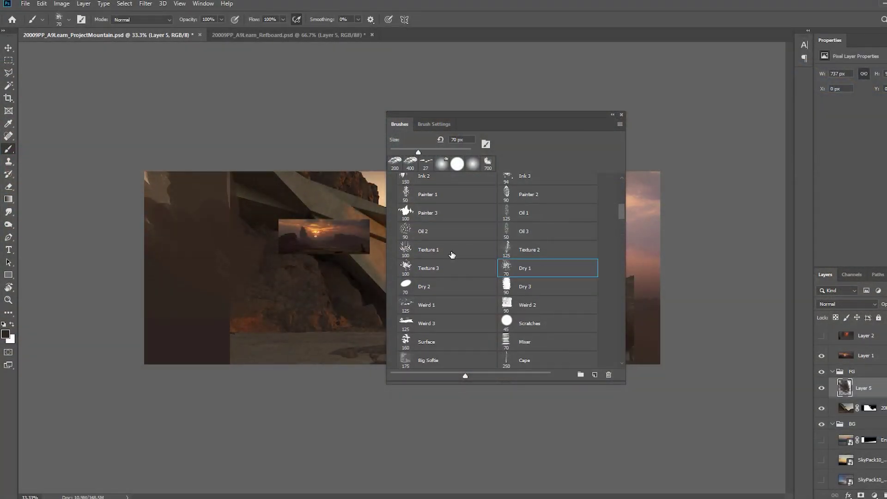
mouse_move(213, 331)
mouse_down()
mouse_move(231, 342)
mouse_move(194, 340)
mouse_up()
alt+click(261, 343)
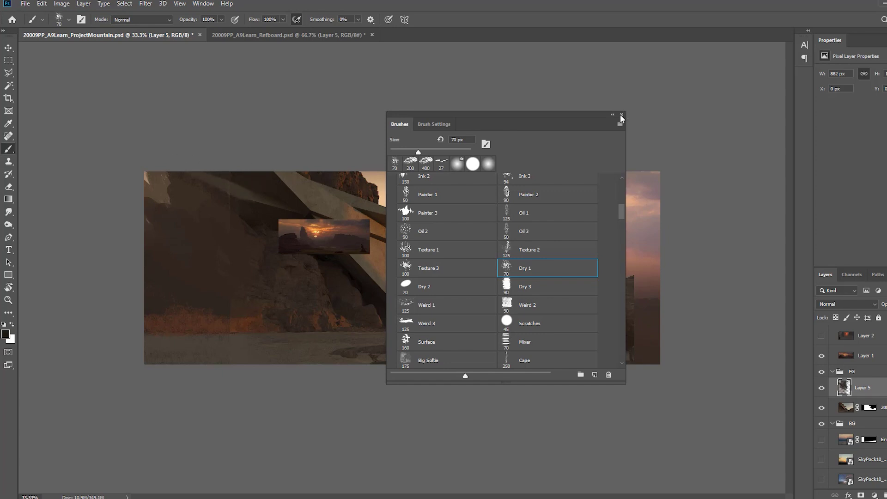
- Move the Brushes panel aside, pick the Dry 3 brush at 90 px and paint over the rock wall along the image's left edge
drag(620, 115, 733, 92)
key(F5)
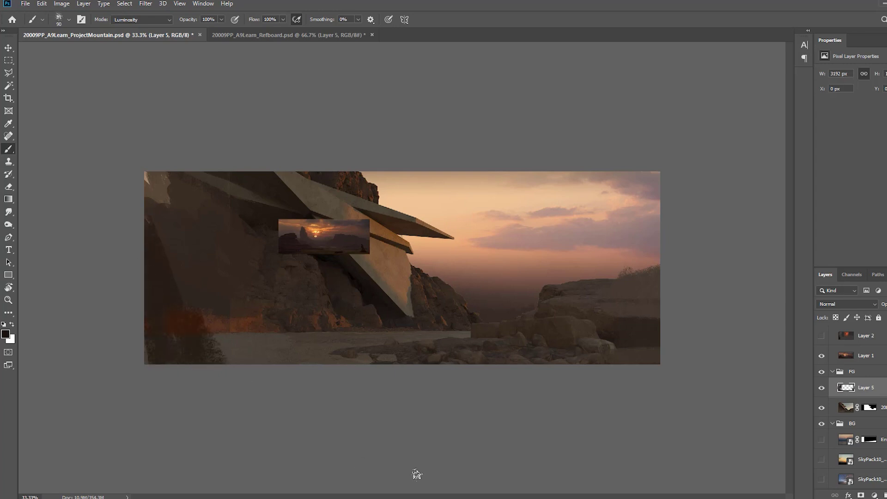
key(F5)
click(521, 103)
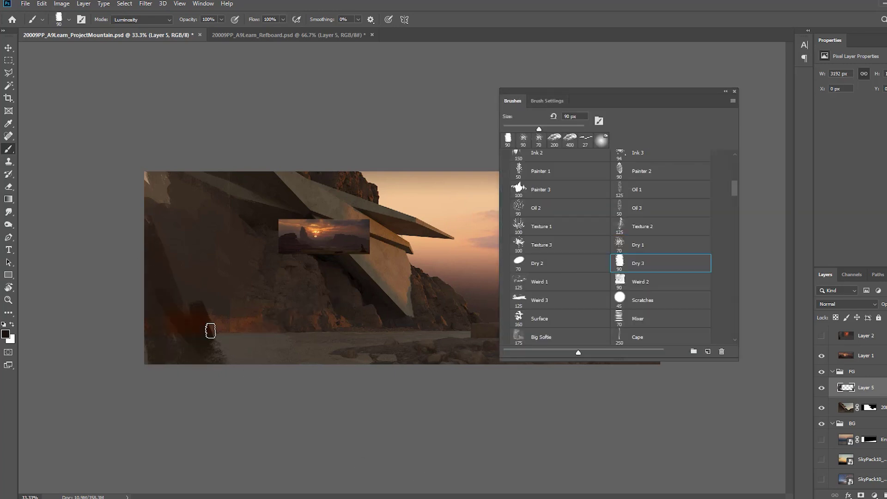
drag(144, 251, 157, 356)
drag(148, 175, 164, 196)
alt+click(189, 213)
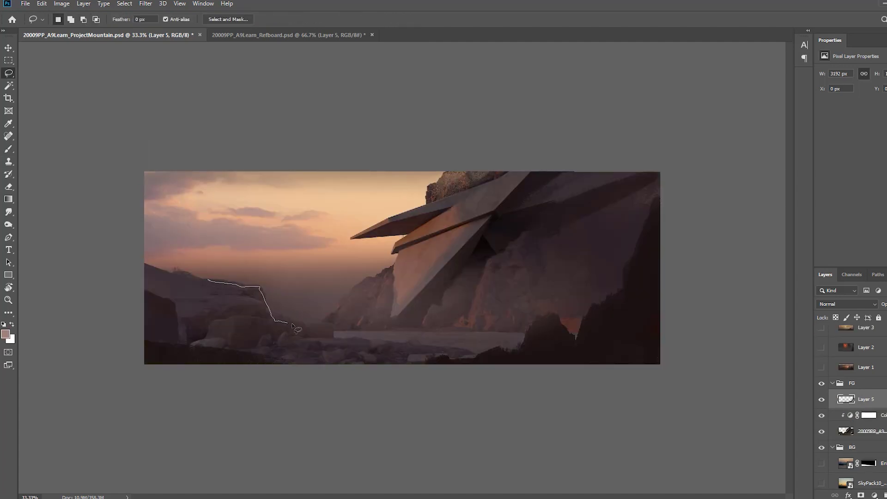
- Outline the lower-left foreground rocks with the Lasso, delete the Layer 5 paint inside the outline and deselect
drag(415, 351, 140, 372)
right_click(94, 369)
click(282, 369)
key(Delete)
key(ctrl+d)
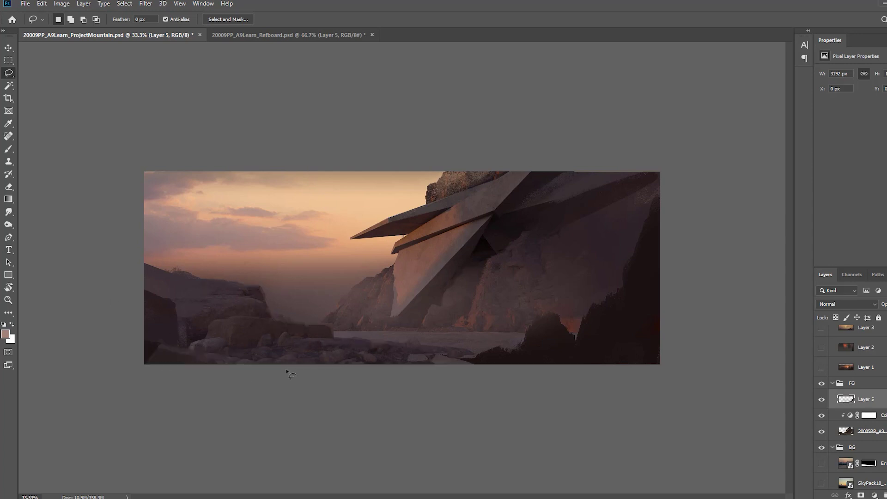
key(ctrl+d)
- Choose the tapered 90 px brush, sample the dark foreground colour and paint over the foreground rocks at 100% opacity
key(b)
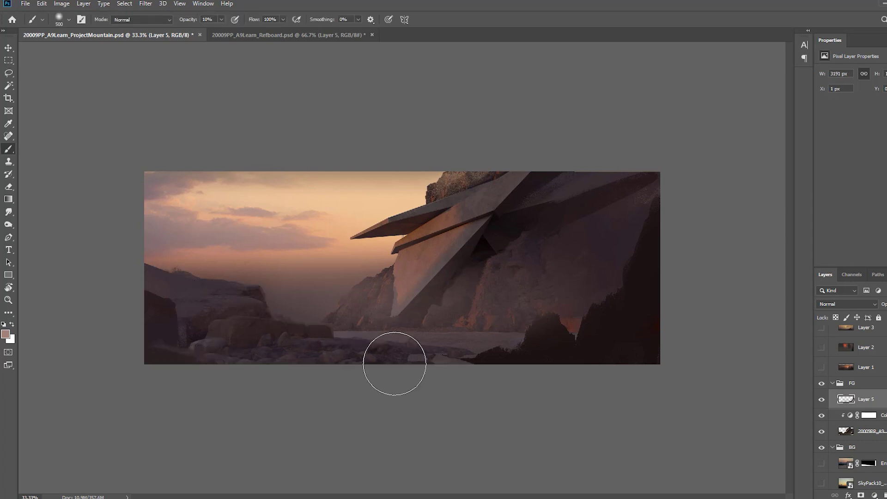
key(F5)
click(507, 100)
click(666, 237)
key(F5)
alt+click(499, 354)
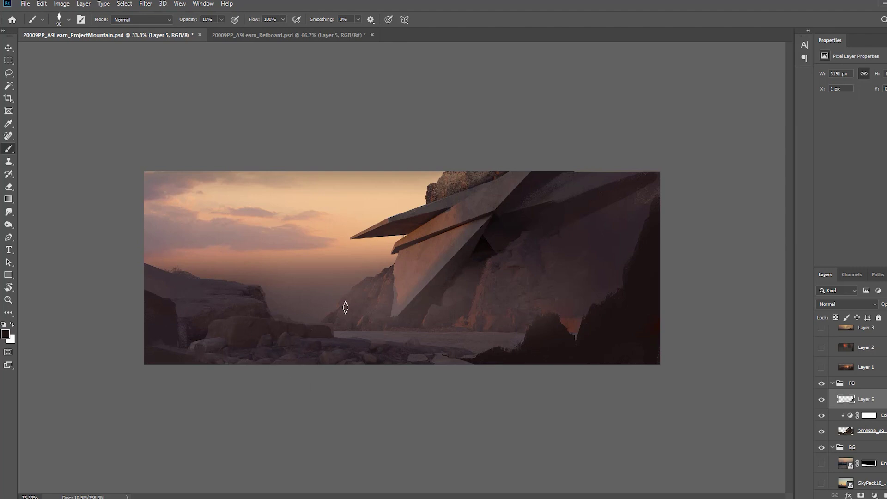
key(0)
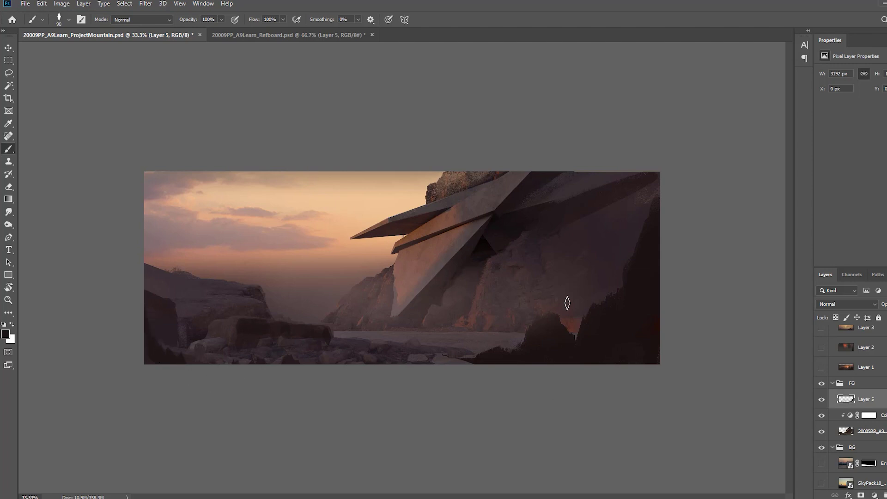
- Add an empty layer in the BG group, lay a dusty pink gradient as light on a selected strip of ground and deselect
scroll(866, 440, down, 3)
click(866, 459)
click(866, 440)
key(ctrl+alt+shift+n)
key(g)
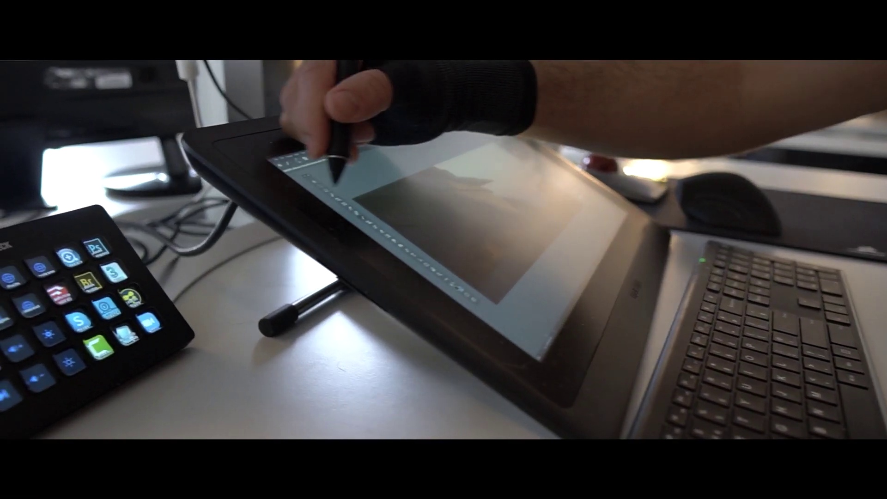
key(ctrl+d)
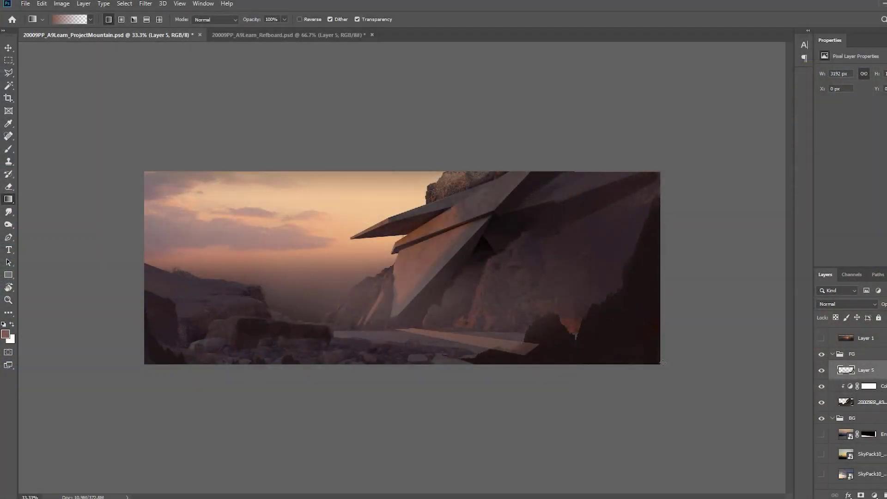
- Sample the dark foreground colour and paint jagged tips along the lower edge of the lit ground with the tapered 50 px brush
key(b)
alt+click(556, 352)
drag(499, 354, 400, 362)
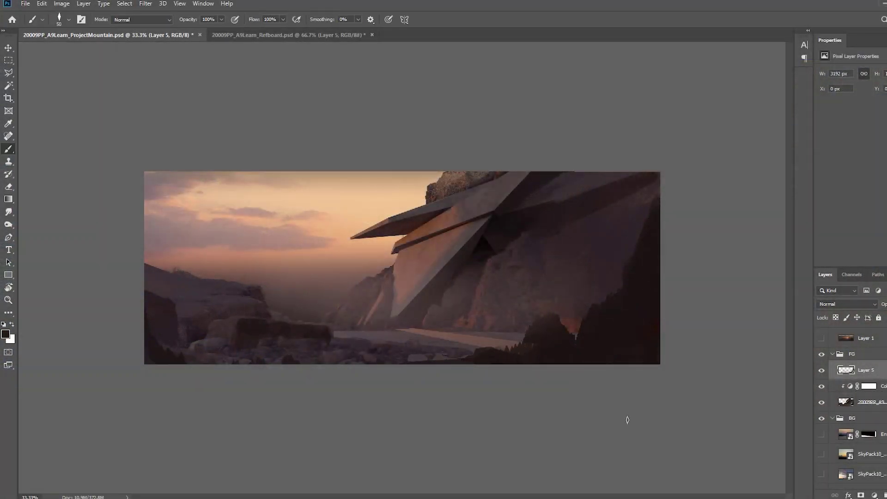
- Show the Layer 1 reference and add a Color Balance adjustment above Layer 5, tuning its midtone sliders
scroll(849, 393, up, 3)
click(821, 408)
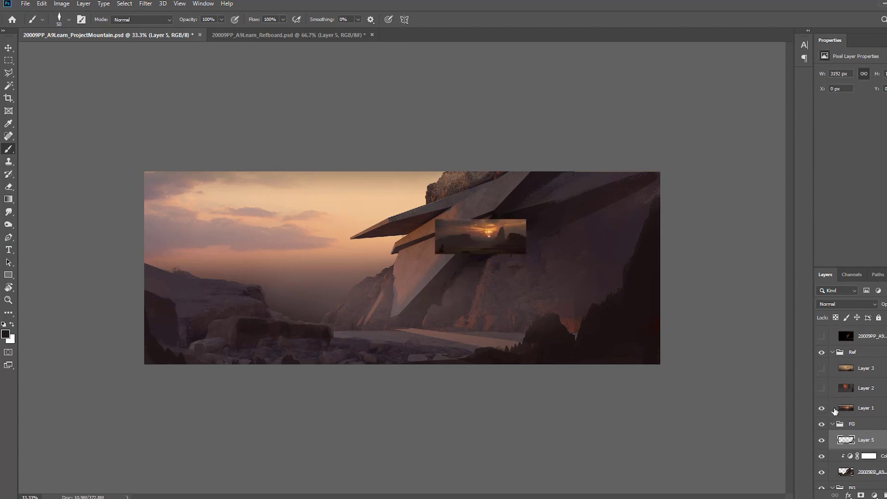
click(850, 456)
click(865, 440)
click(873, 495)
click(863, 411)
drag(854, 110, 857, 126)
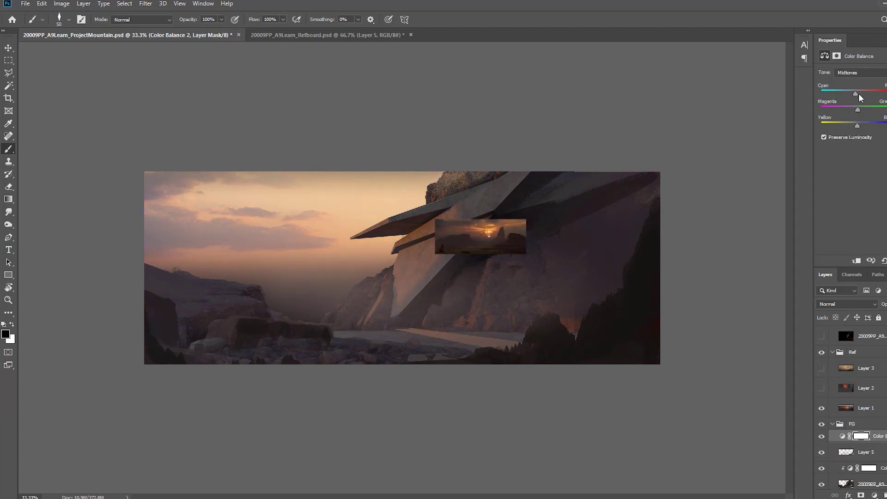
drag(855, 94, 857, 95)
- Hide the new Color Balance adjustment and make Layer 5 the active paint layer
scroll(844, 321, down, 3)
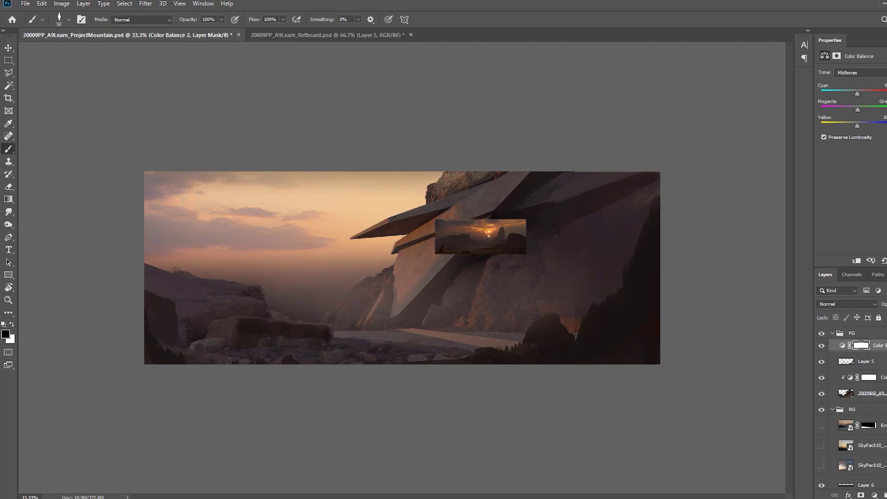
click(822, 345)
click(851, 361)
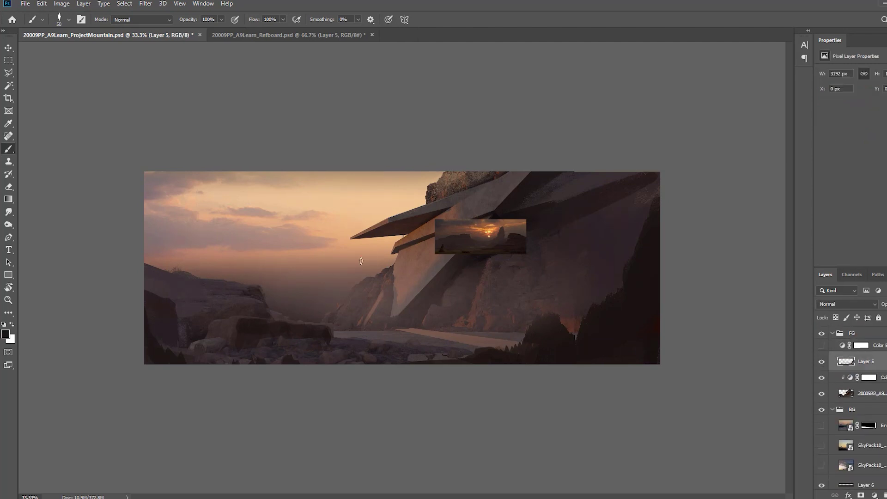
- Enlarge the tapered brush to 150 px and paint sampled warm sky colours over the purple clouds on Layer 5
key(bracketright)
key(bracketright)
key(bracketright)
key(bracketright)
drag(326, 238, 175, 239)
key(ctrl+z)
alt+click(325, 237)
mouse_move(325, 237)
mouse_down()
mouse_move(151, 239)
mouse_move(328, 209)
mouse_move(125, 198)
mouse_up()
alt+click(357, 197)
drag(377, 198, 138, 227)
alt+click(346, 236)
mouse_move(346, 236)
mouse_down()
mouse_move(100, 241)
mouse_move(291, 220)
mouse_up()
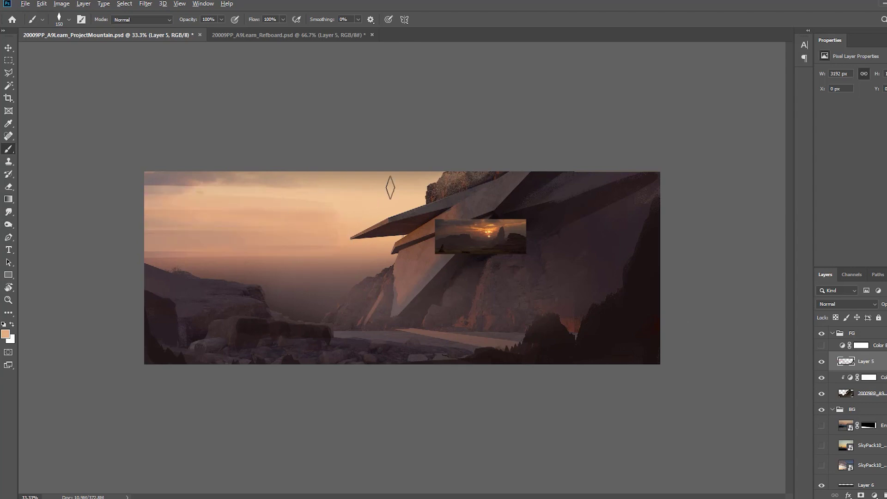
- Paint pale strokes across the upper sky and blend a sampled horizon colour into the lower sky at 20% opacity
drag(390, 188, 147, 181)
drag(148, 180, 388, 179)
key(2)
alt+click(341, 259)
drag(307, 254, 363, 260)
mouse_move(363, 260)
mouse_down()
mouse_move(128, 247)
mouse_move(207, 219)
mouse_up()
- Add an empty layer above Layer 5 and try tracing a distant peak with the Magnetic Lasso
key(ctrl+alt+shift+n)
key(l)
key(shift+l)
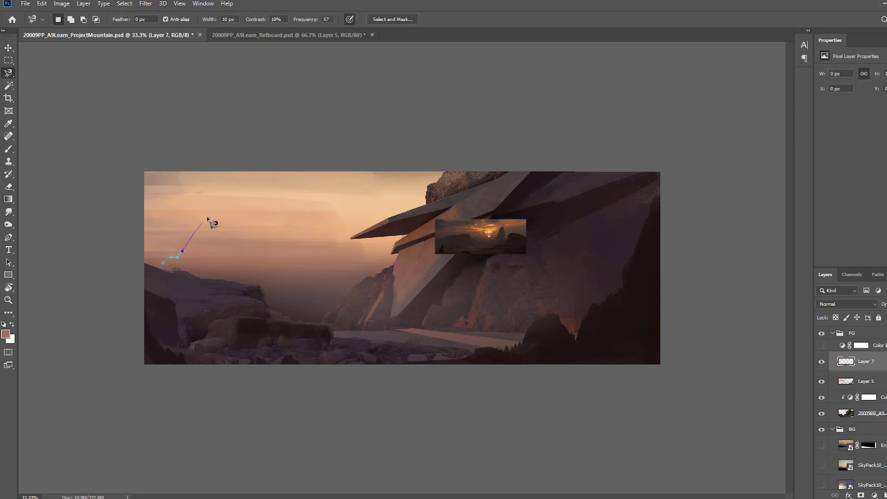
key(shift+l)
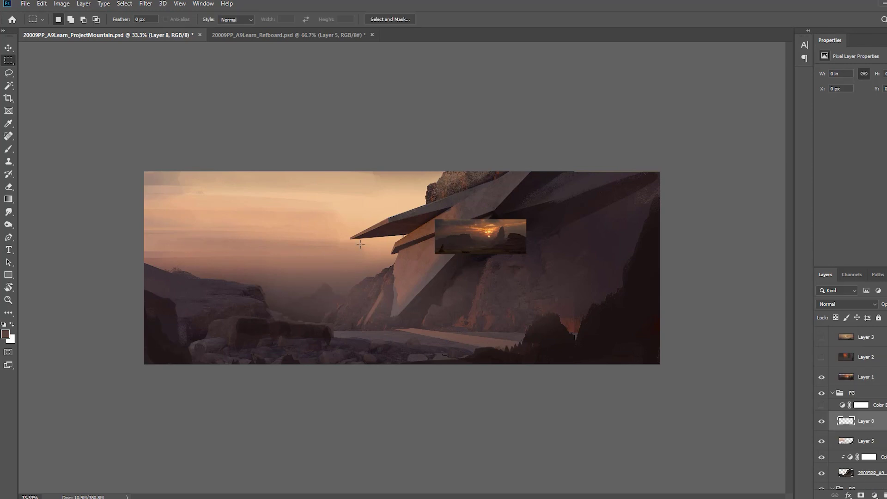
- Outline a tall distant peak and a smaller neighbouring one with the Lasso and mask Layer 8 to the selection
key(l)
drag(146, 251, 168, 225)
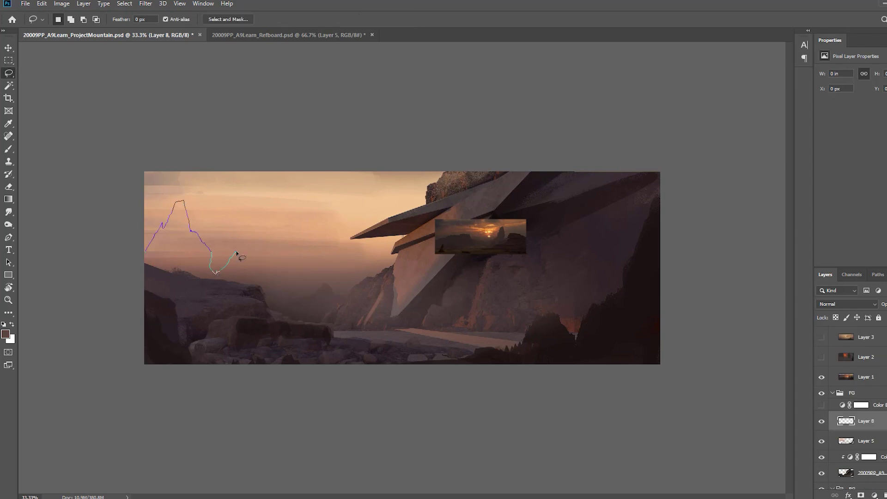
drag(209, 280, 164, 270)
shift+drag(275, 299, 267, 276)
click(861, 495)
- Fill the masked distant peaks on Layer 8 with sampled haze colours using the 300 px brush at 20% opacity
key(b)
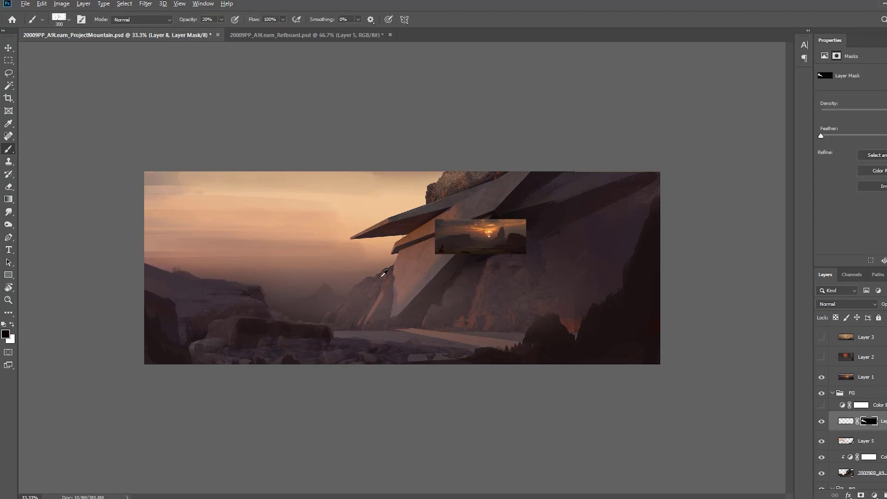
click(845, 421)
mouse_move(160, 249)
mouse_down()
mouse_move(184, 222)
mouse_move(199, 254)
mouse_up()
drag(258, 252, 236, 259)
drag(373, 306, 63, 301)
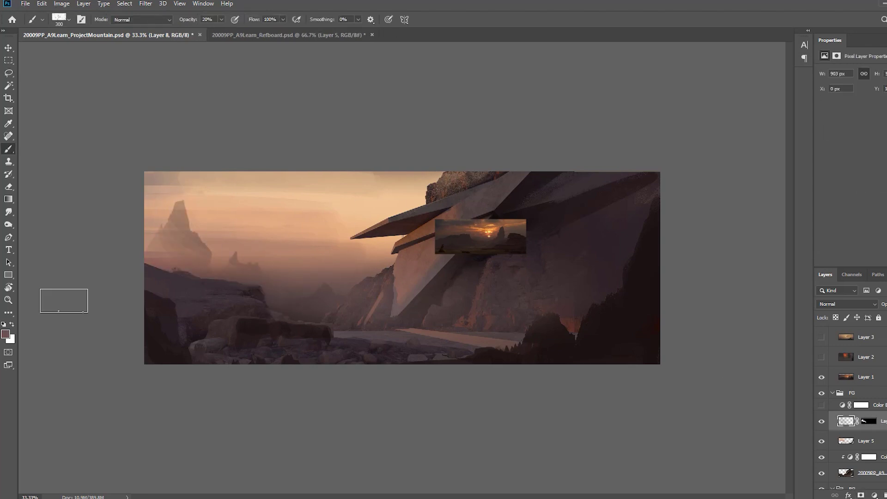
alt+click(317, 263)
alt+click(273, 273)
drag(287, 253, 169, 244)
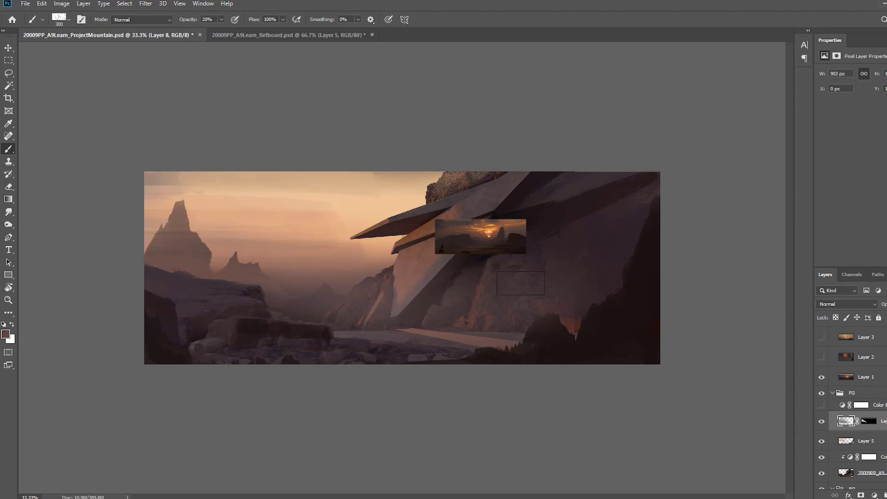
- Sample the pale upper sky, add an empty layer above the peaks and paint soft strokes across the top of the sky
alt+click(172, 178)
click(886, 495)
mouse_move(208, 180)
mouse_down()
mouse_move(279, 195)
mouse_move(491, 191)
mouse_up()
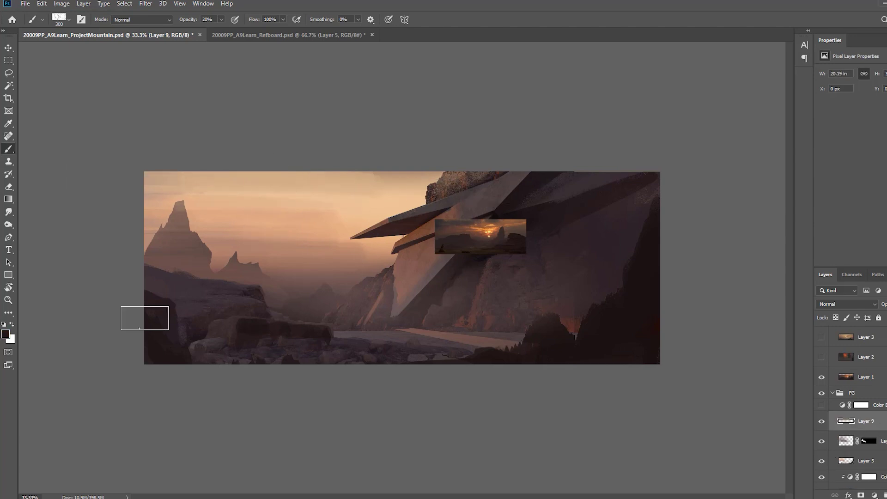
- Paint dark blocky rock shapes across the lower-left foreground on Layer 9 at 100% opacity
key(d)
key(0)
mouse_move(147, 319)
mouse_down()
mouse_move(158, 356)
mouse_move(288, 399)
mouse_up()
- Shrink the brush to 20 px, sample the lit ground colour and paint the ground strip behind the foreground rocks
key(bracketleft)
key(bracketleft)
key(bracketleft)
key(bracketleft)
key(bracketleft)
key(bracketleft)
key(bracketleft)
key(bracketleft)
key(bracketleft)
key(bracketleft)
key(bracketleft)
key(bracketleft)
key(bracketleft)
key(bracketleft)
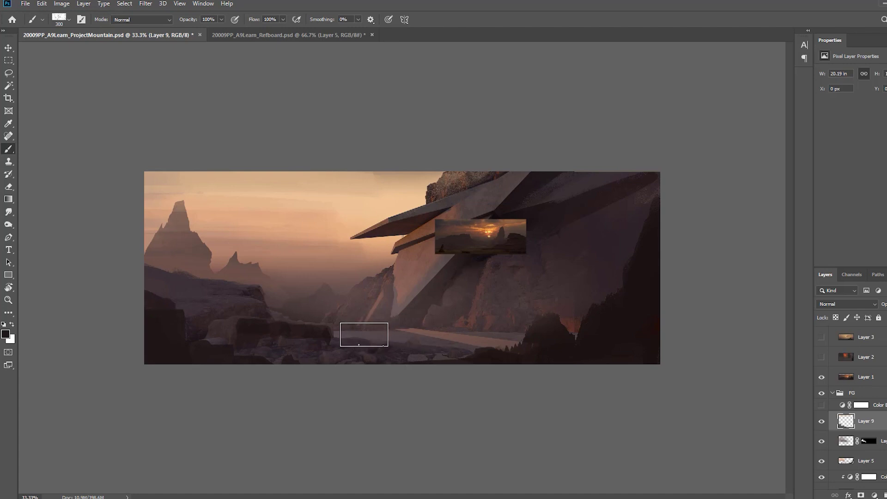
alt+click(401, 333)
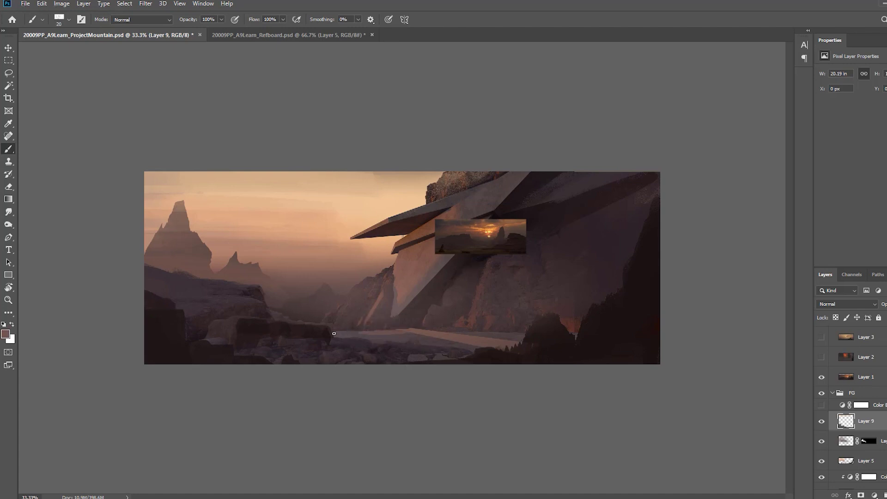
drag(334, 333, 424, 330)
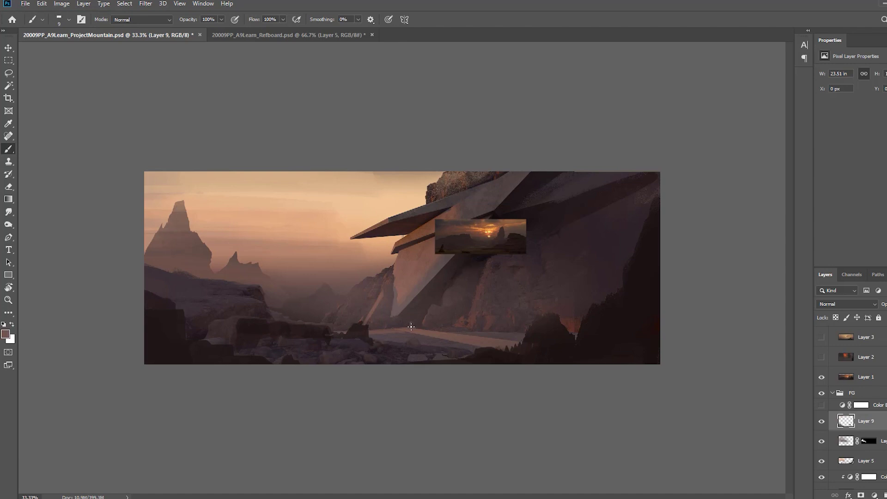
key(ctrl+z)
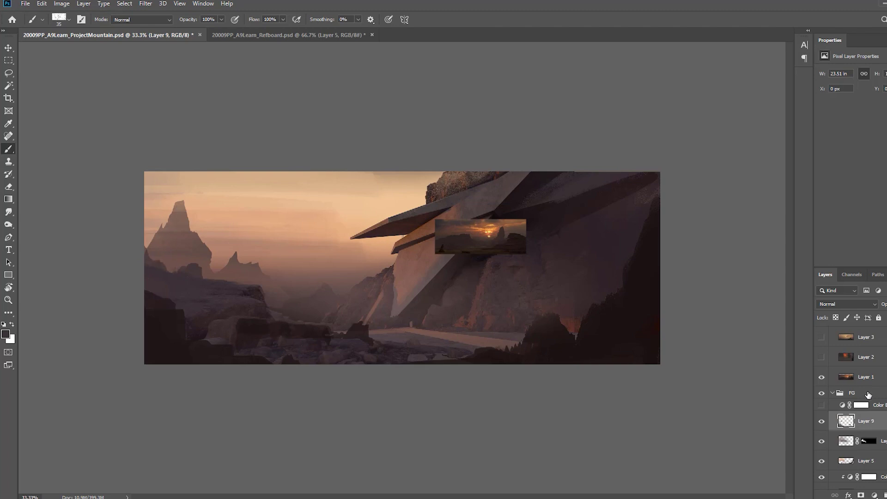
- Hide the Layer 1 reference, select the paint of the masked peaks layer and review the Eraser's brush settings
click(822, 377)
click(847, 441)
key(e)
key(F5)
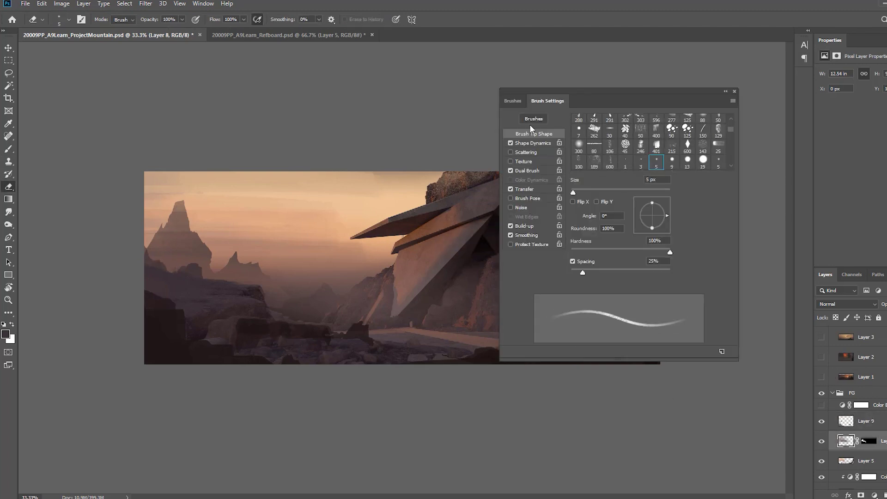
key(F5)
- Try lifting the output black point of the distant peaks layer with Levels
key(ctrl+l)
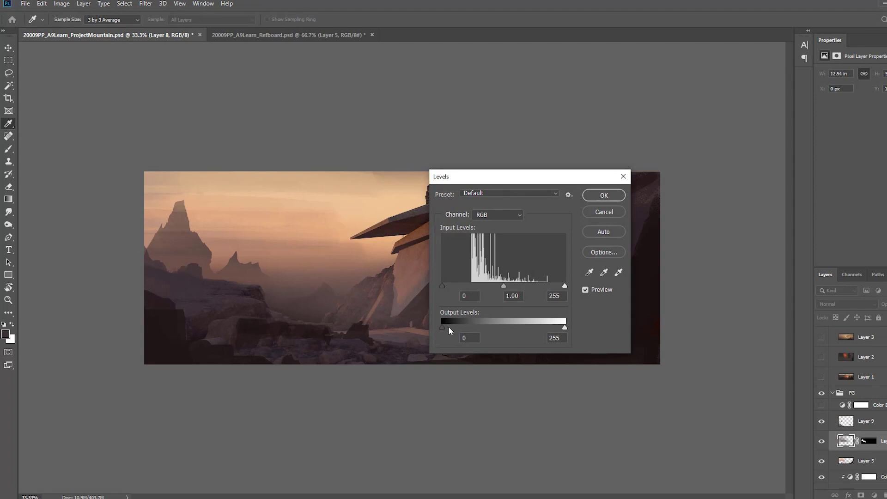
drag(444, 328, 456, 328)
key(Return)
key(ctrl+z)
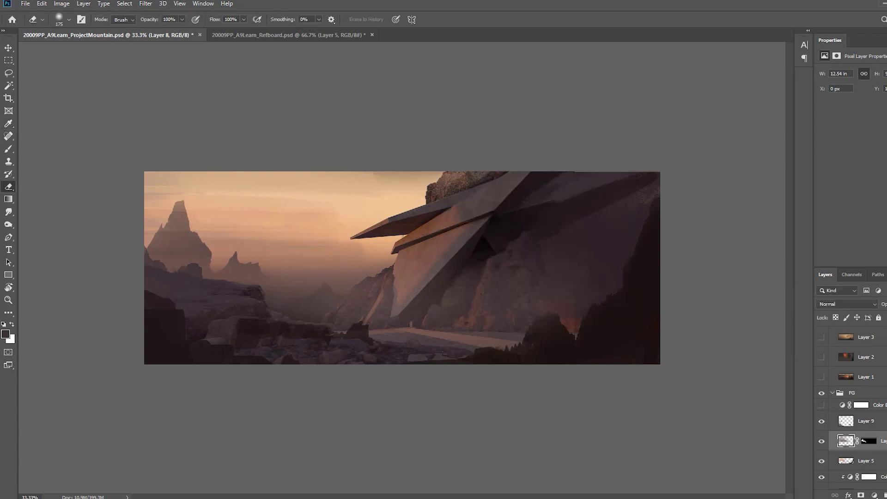
- Add an empty layer above the peaks and paint sampled sky haze over their bases with a soft 300 px brush
key(ctrl+shift+alt+n)
key(b)
key(F5)
key(F5)
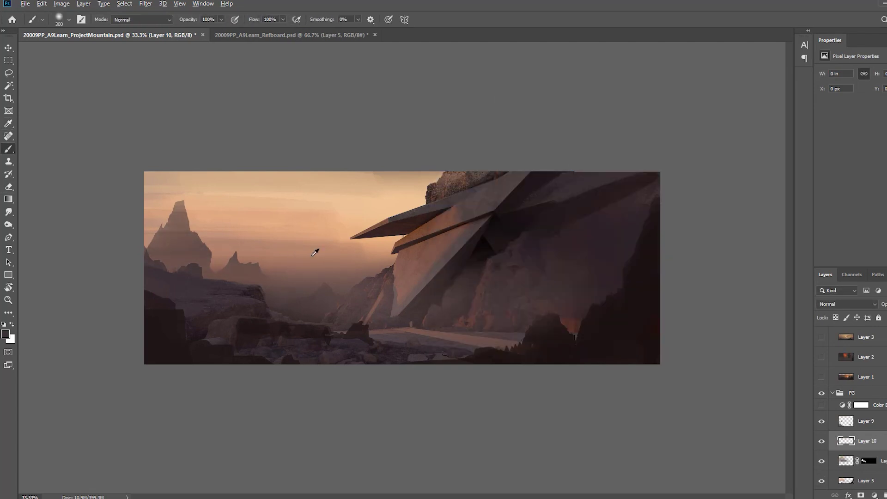
alt+click(313, 255)
mouse_move(166, 263)
mouse_down()
mouse_move(258, 253)
mouse_move(40, 247)
mouse_up()
alt+click(277, 226)
drag(272, 229, 47, 230)
drag(157, 224, 189, 219)
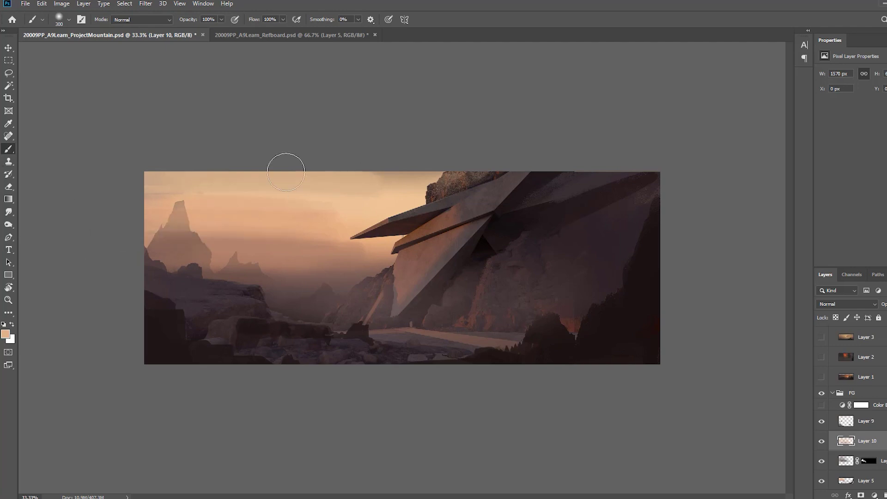
- Sample the dusty pink near the horizon and brush haze across the valley and onto the structure's tip
alt+click(351, 269)
drag(356, 271, 222, 279)
drag(375, 255, 462, 234)
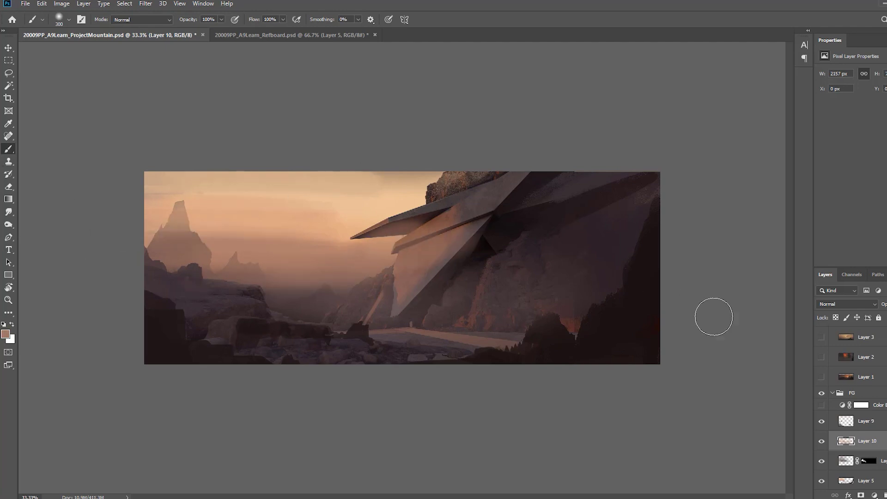
- Outline the haze area along the structure's edges, the distant cliff and the foreground rocks with the Polygonal Lasso
key(l)
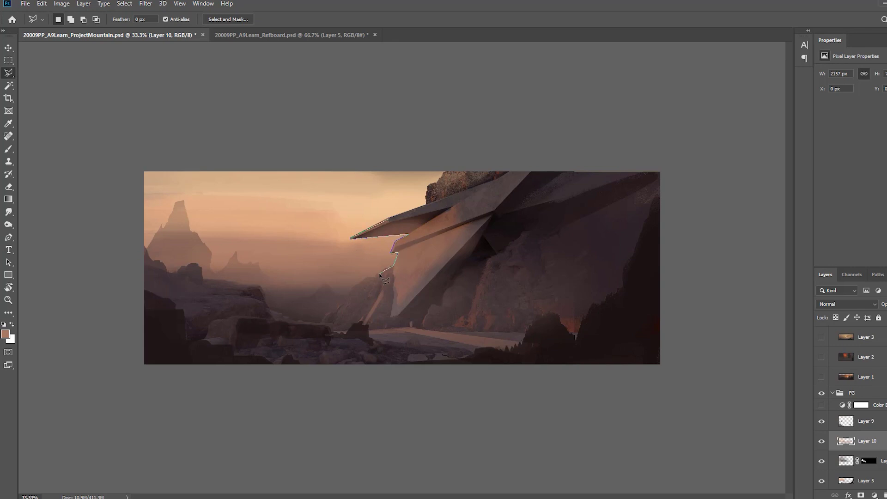
click(322, 320)
click(271, 307)
click(259, 285)
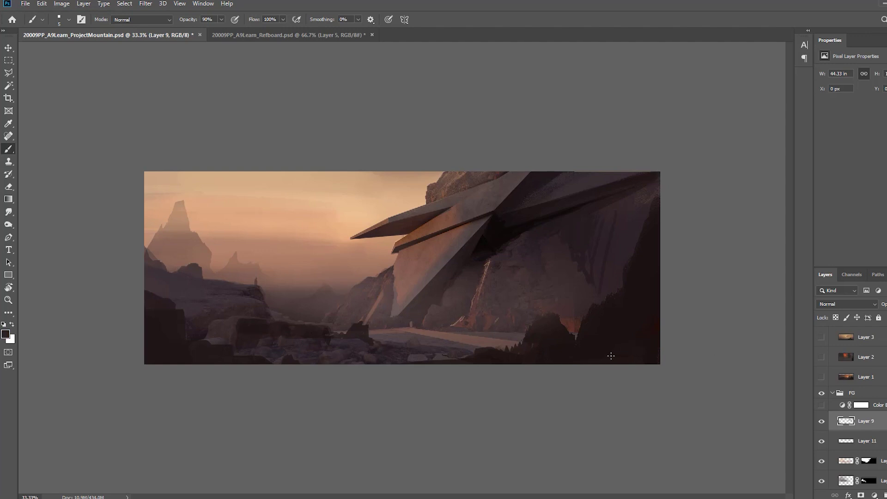
- Flip the image horizontally and turn on the Color Balance adjustment in the FG group
key(ctrl+shift+h)
click(821, 406)
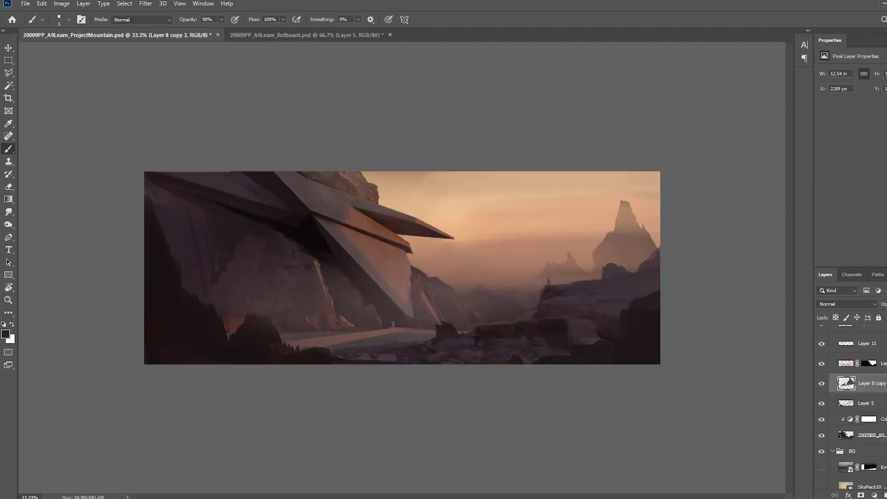
- Show the EnvPack06 sunset photo, move it into the FG group below Layer 11, and fill its mask with white
scroll(838, 453, down, 3)
click(821, 359)
drag(855, 361, 872, 403)
key(ctrl+backslash)
key(x)
key(alt+BackSpace)
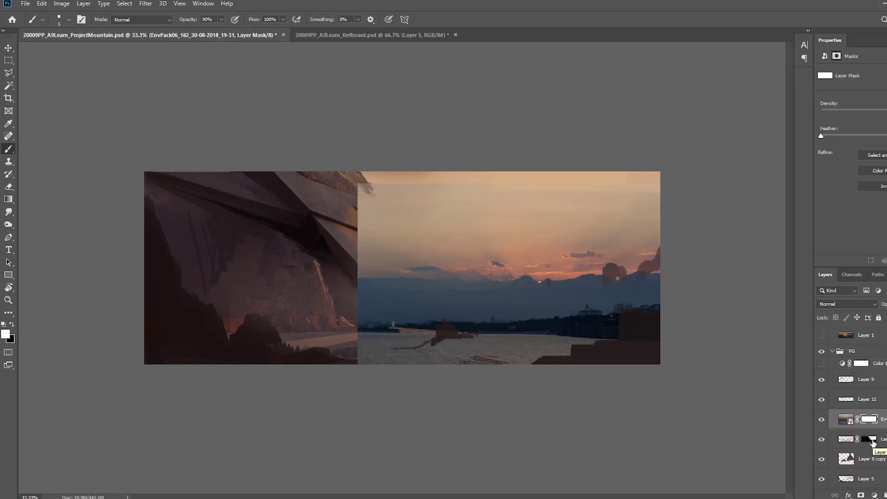
- Replace the sunset photo's mask with a copy of the haze layer's mask and set its blend mode to Screen
alt+drag(873, 442, 869, 419)
key(Return)
click(846, 304)
click(857, 340)
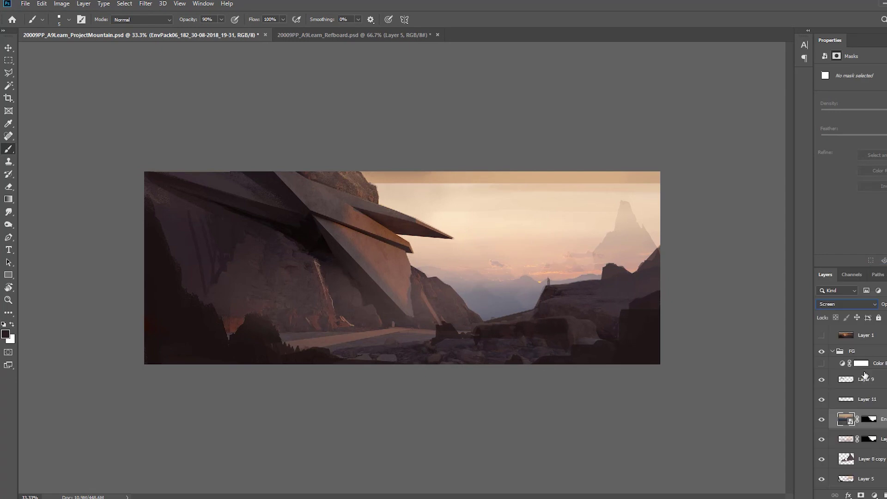
- Darken the sunset photo with Levels by raising the black input, and hide the Layer 8 copy peaks
key(ctrl+l)
drag(519, 92, 757, 38)
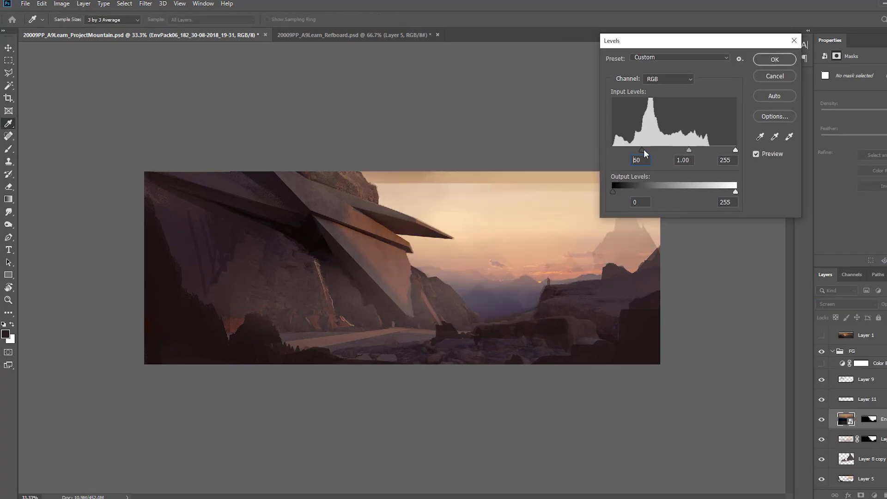
click(775, 59)
key(ctrl+backslash)
key(g)
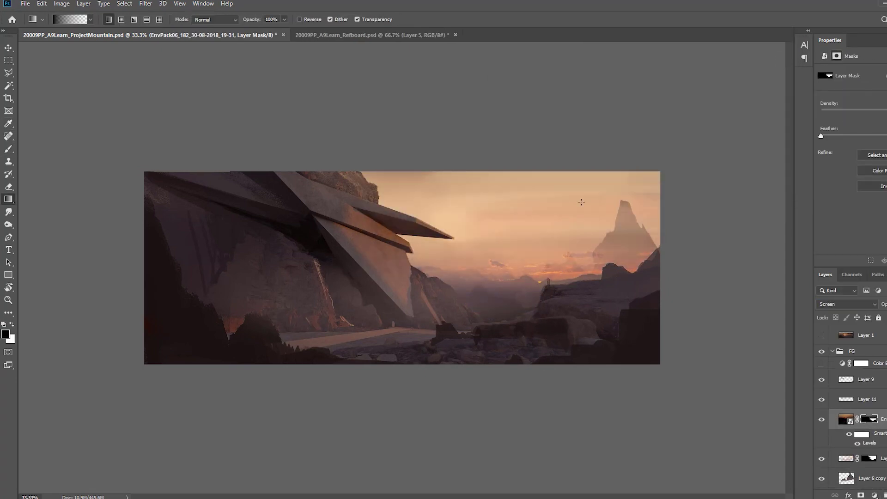
click(821, 478)
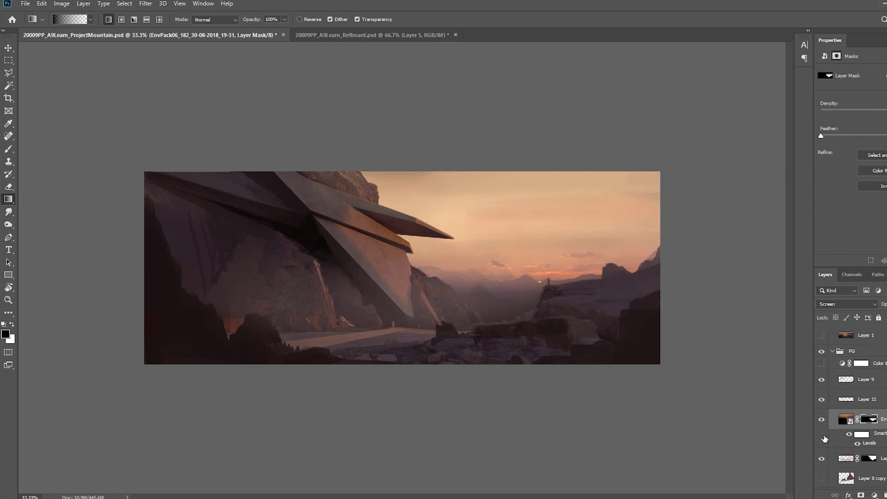
- Add a layer above the sunset photo and dab a small orange sun glow on the horizon
key(ctrl+shift+alt+n)
key(b)
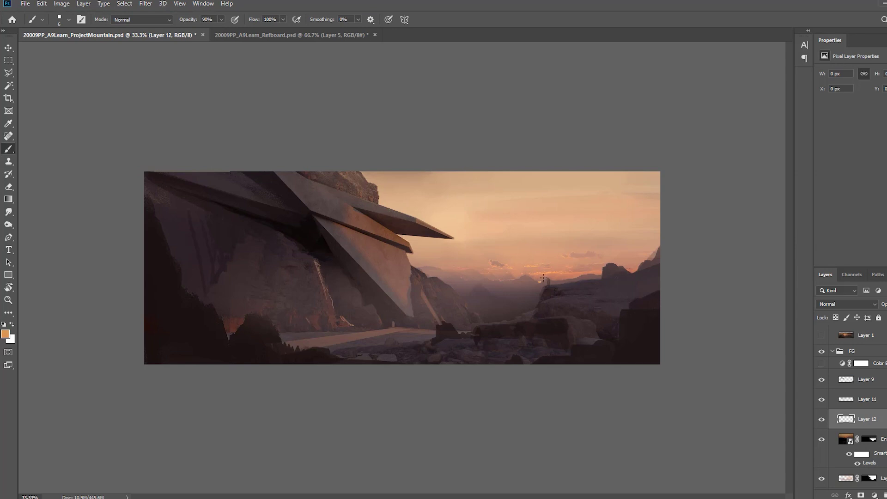
click(543, 279)
- Add a clipped Levels adjustment directly above the mountain render layer and raise its shadow input to deepen the darks
key(v)
right_click(337, 306)
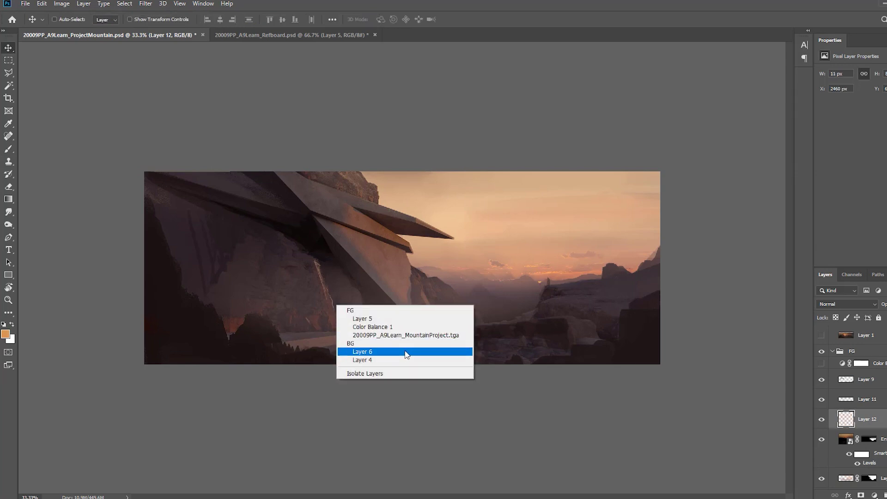
click(393, 318)
scroll(869, 415, down, 3)
click(871, 406)
click(873, 495)
click(864, 361)
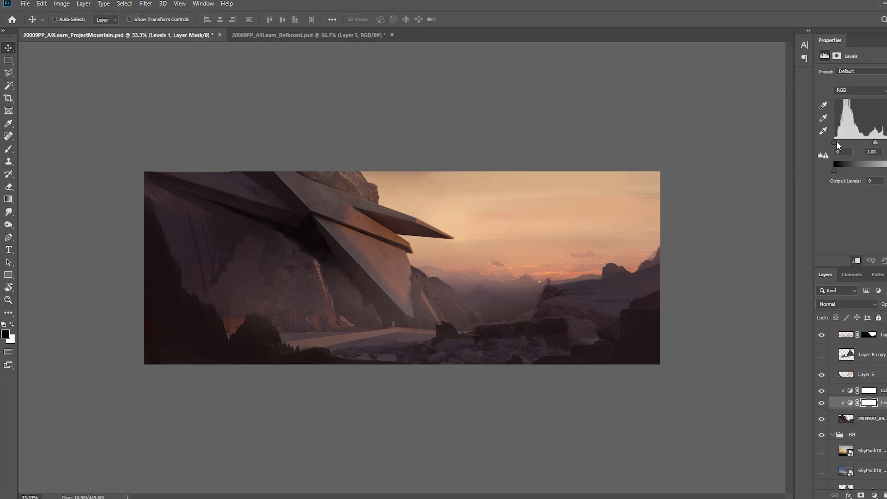
drag(836, 142, 841, 142)
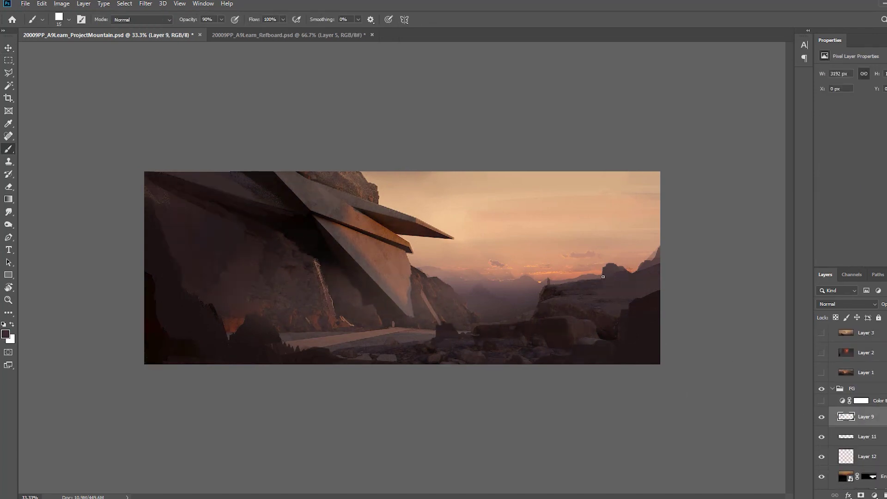
- Choose the 125 px Texture 2 brush for painting rock details on Layer 9
key(F5)
click(533, 119)
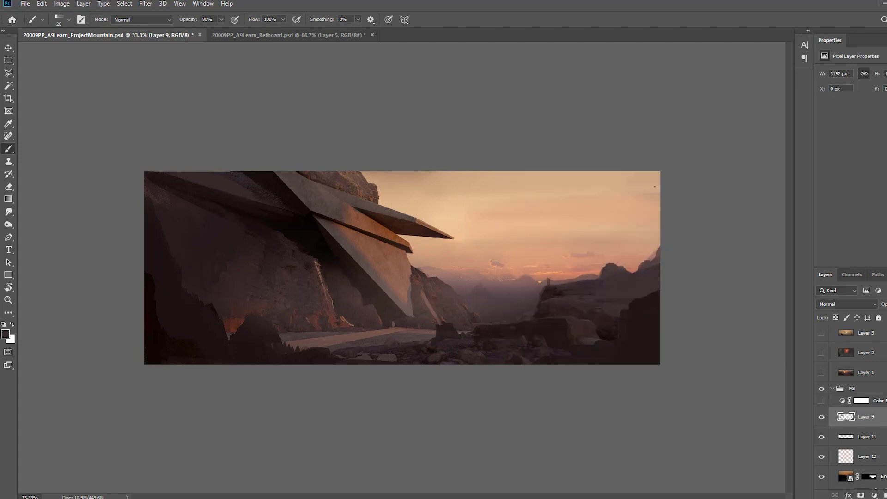
key(F5)
click(536, 120)
drag(734, 162, 735, 183)
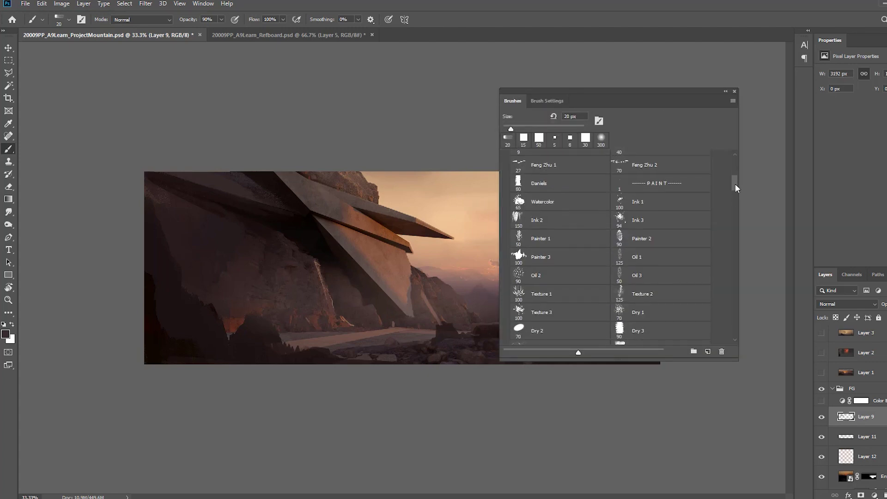
click(547, 101)
click(702, 152)
key(F5)
- Paint sunlit rims in sampled orange-pink on the foreground rocks below the structure with the texture brush at about 45 px
alt+click(258, 337)
alt+click(522, 278)
drag(256, 316, 278, 349)
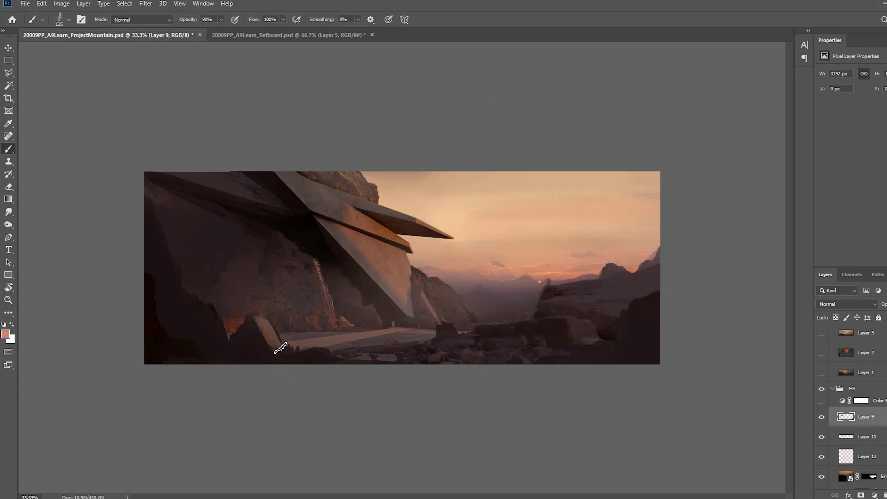
key(ctrl+z)
key(bracketleft)
key(bracketleft)
key(bracketleft)
mouse_move(254, 315)
mouse_down()
mouse_move(283, 351)
mouse_move(297, 350)
mouse_up()
drag(210, 306, 224, 331)
drag(179, 280, 180, 286)
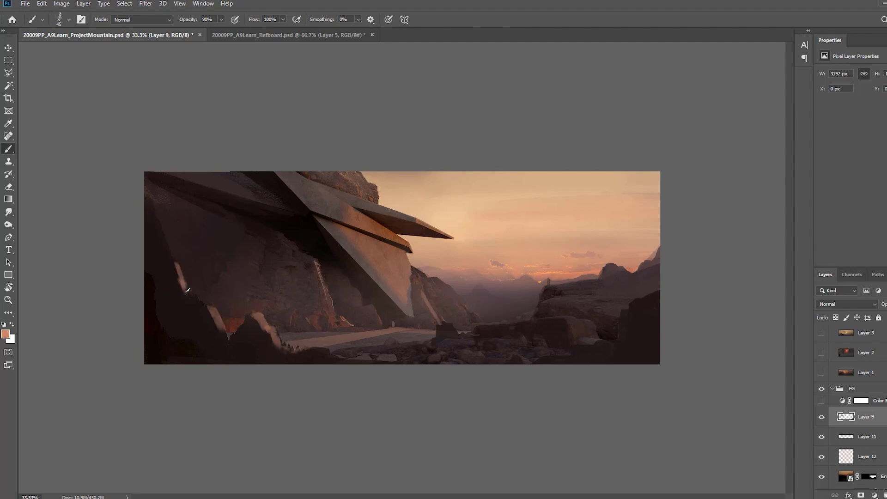
drag(551, 284, 604, 273)
key(ctrl+z)
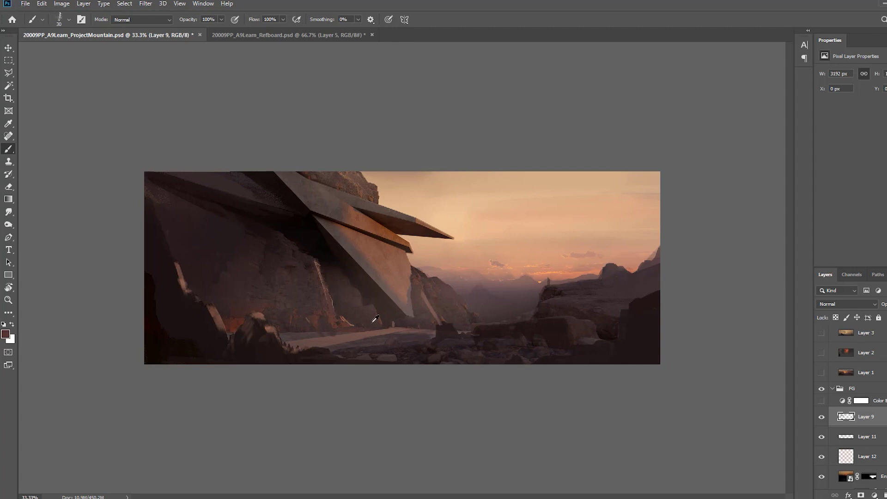
- Switch to the Dry 1 brush and build up jagged rock peaks along the ridge behind the ledge
key(F5)
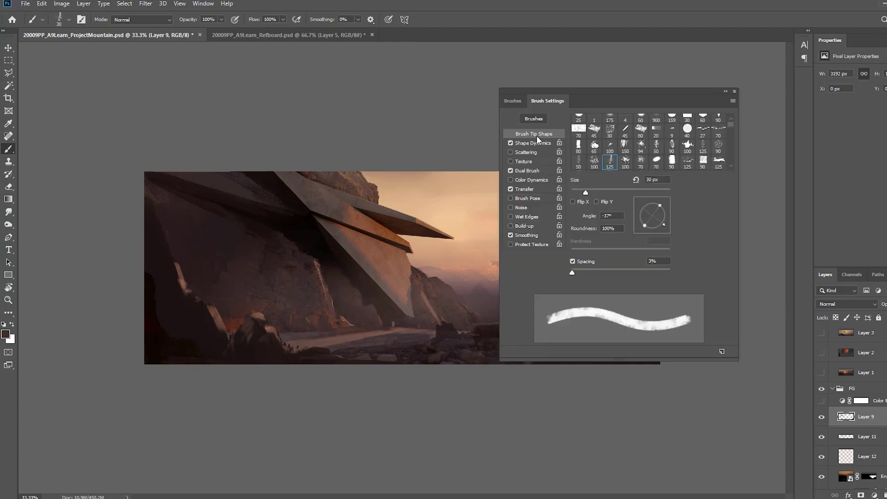
click(533, 119)
click(650, 305)
key(F5)
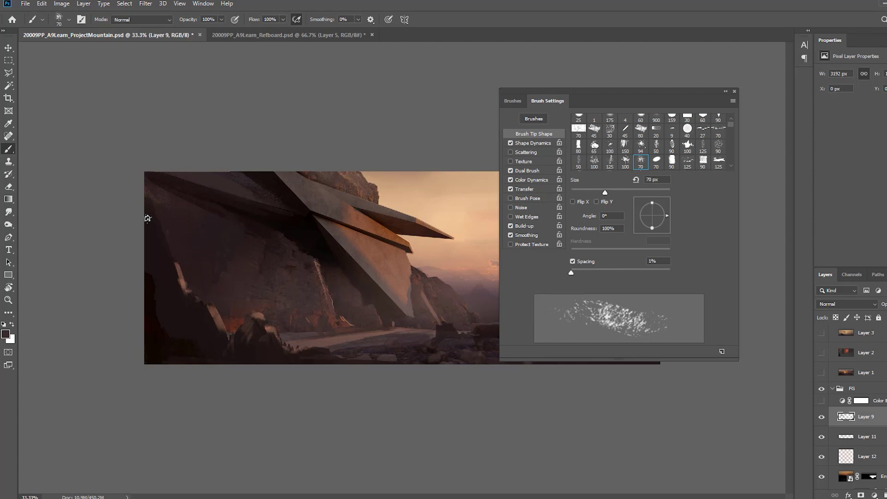
click(733, 92)
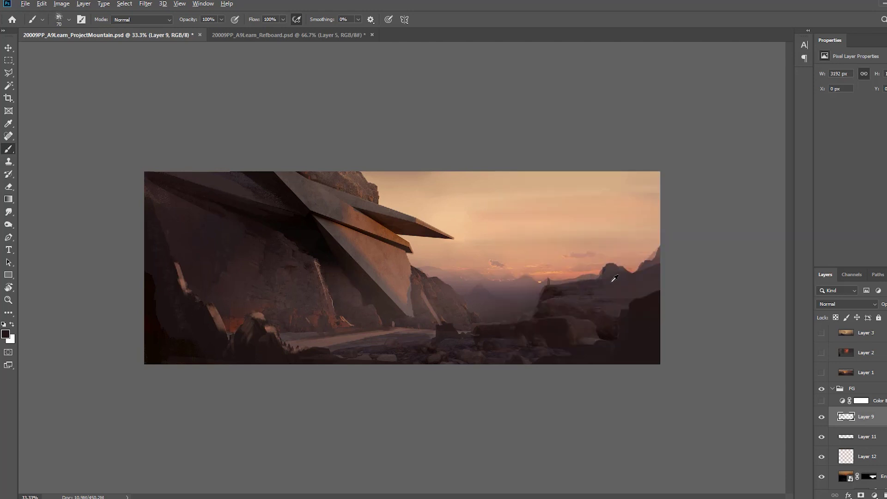
drag(615, 269, 655, 235)
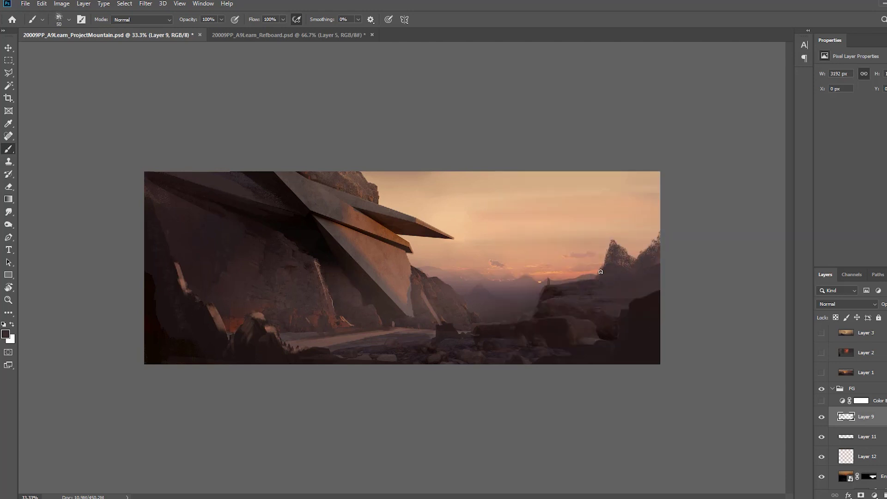
drag(597, 267, 589, 273)
- Outline the outermost ridge slope with the freehand Lasso and clean up its silhouette with the Dry 1 brush
key(l)
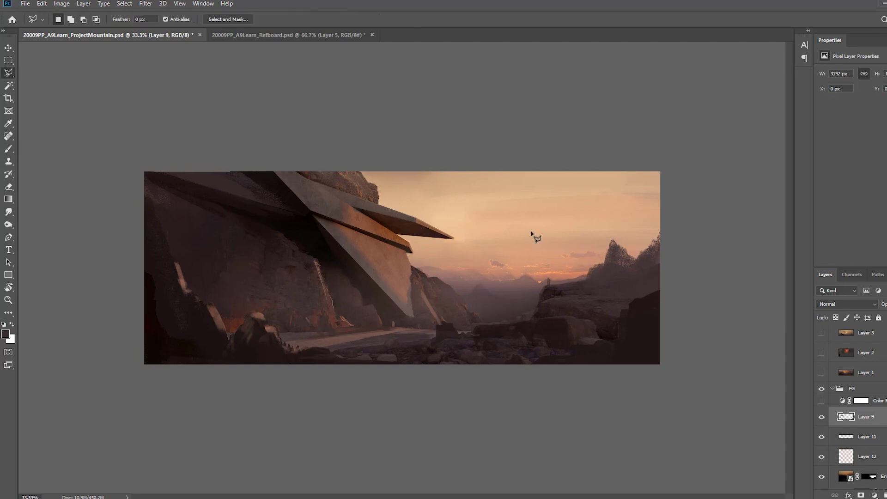
key(k)
key(l)
drag(10, 76, 42, 73)
drag(657, 236, 658, 291)
key(b)
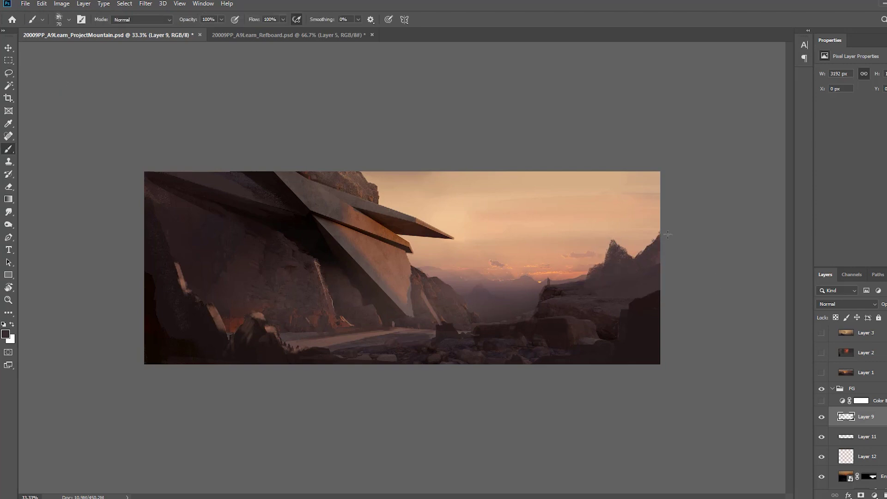
- Lasso the area around the ridge and brush soft tone over it with the Soft Round brush at 400 px
key(l)
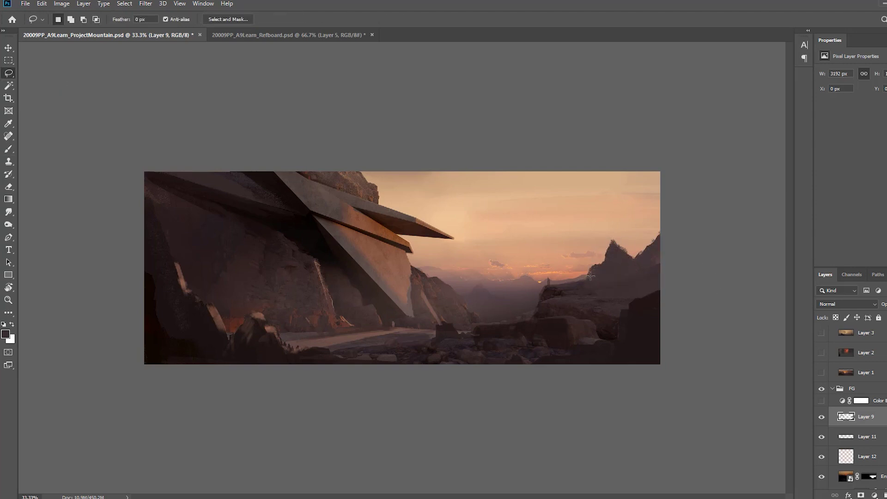
drag(653, 290, 556, 168)
key(b)
key(F5)
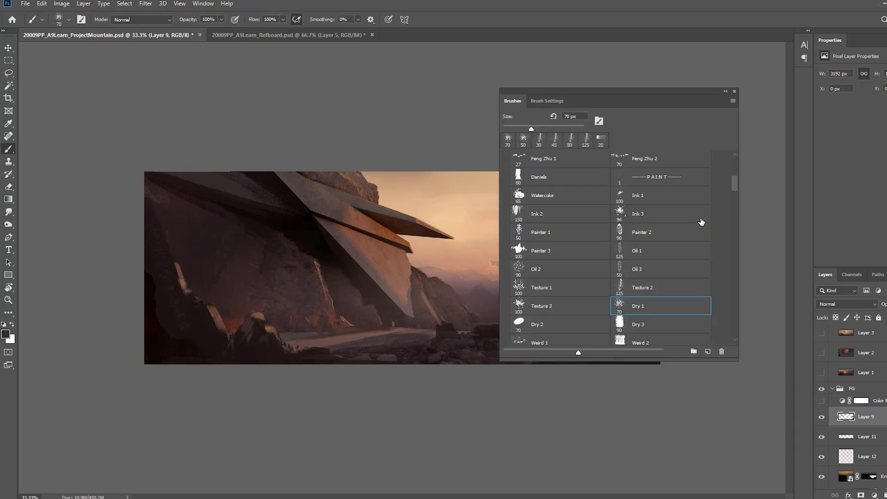
scroll(701, 222, up, 5)
double_click(553, 254)
drag(634, 275, 520, 304)
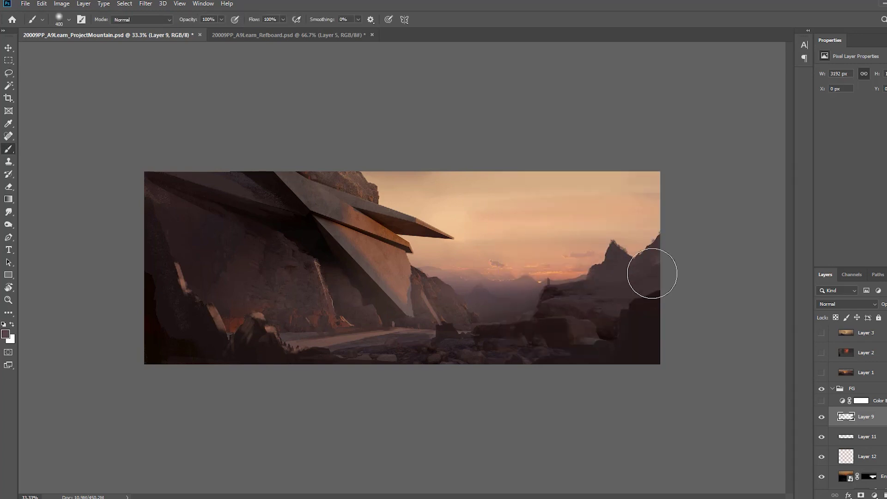
- Try soft strokes of sampled rock and haze colours across the ridge and its peaks, undoing each one
alt+click(583, 288)
drag(580, 286, 665, 287)
key(ctrl+z)
alt+click(632, 254)
mouse_move(589, 259)
mouse_down()
mouse_move(637, 267)
mouse_move(645, 255)
mouse_move(619, 264)
mouse_move(641, 254)
mouse_up()
key(ctrl+z)
- Clear the selection and haze the distant peak with sampled peach sky colour using the soft brush at 10% opacity
key(l)
key(b)
key(ctrl+d)
alt+click(596, 249)
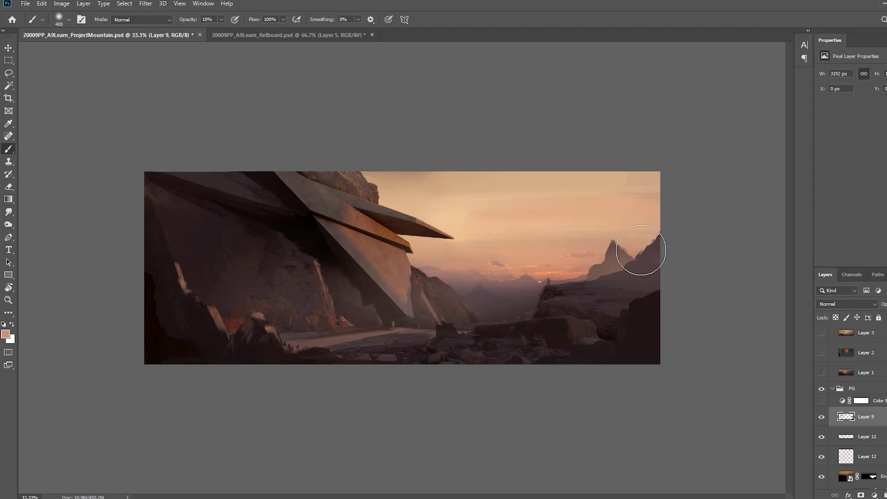
- Lasso the ridge area behind the ledge's top edge and brush faint haze over it at 10% opacity
alt+click(528, 296)
key(l)
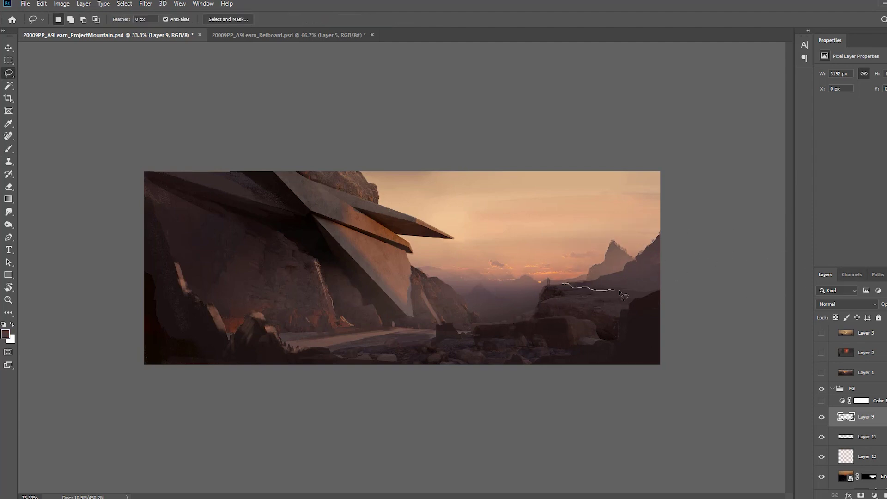
mouse_move(619, 292)
mouse_down()
mouse_move(474, 210)
mouse_move(556, 278)
mouse_up()
mouse_move(572, 287)
shift+mouse_down()
mouse_move(547, 290)
mouse_move(663, 194)
shift+mouse_up()
key(ctrl+h)
key(b)
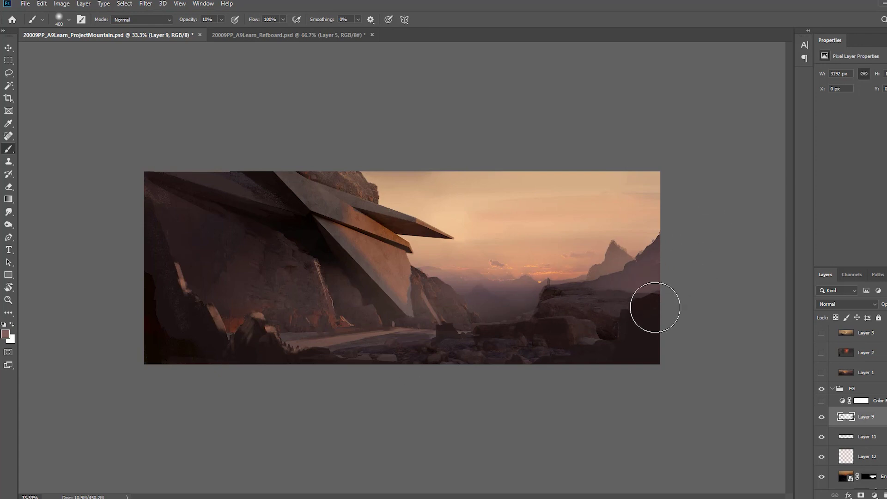
- Flip the image horizontally, then lasso along the foreground rock tops and brush faint haze into the valley behind them
key(ctrl+shift+h)
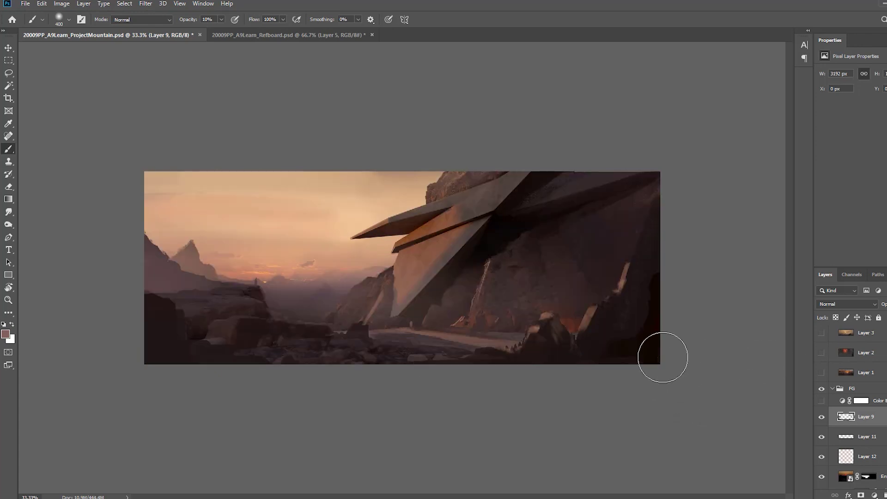
key(l)
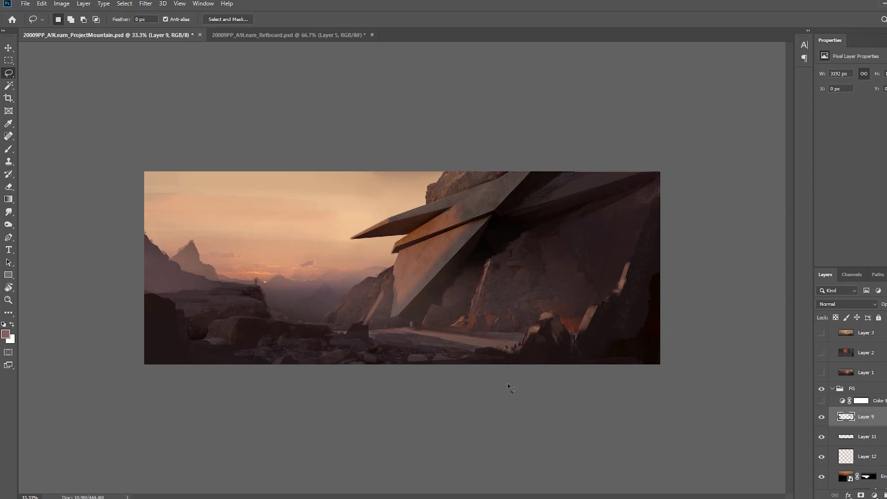
key(ctrl+plus)
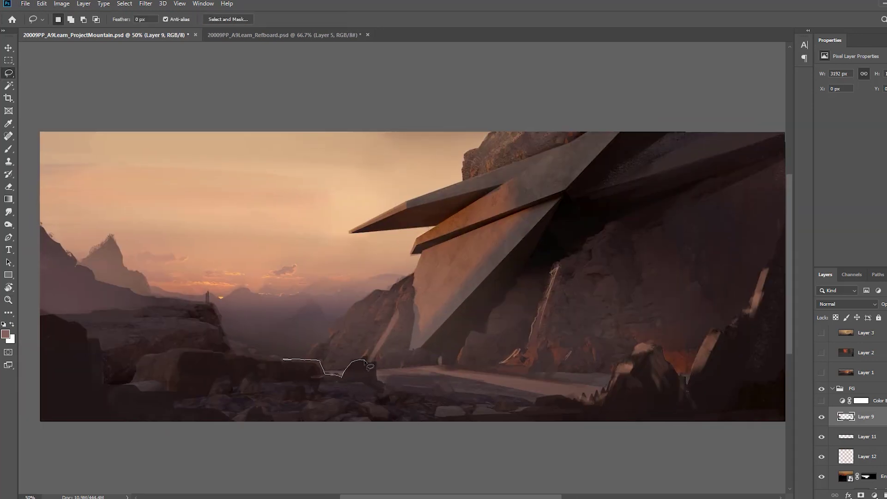
mouse_move(370, 366)
mouse_down()
mouse_move(514, 372)
mouse_move(231, 342)
mouse_move(282, 359)
mouse_up()
key(b)
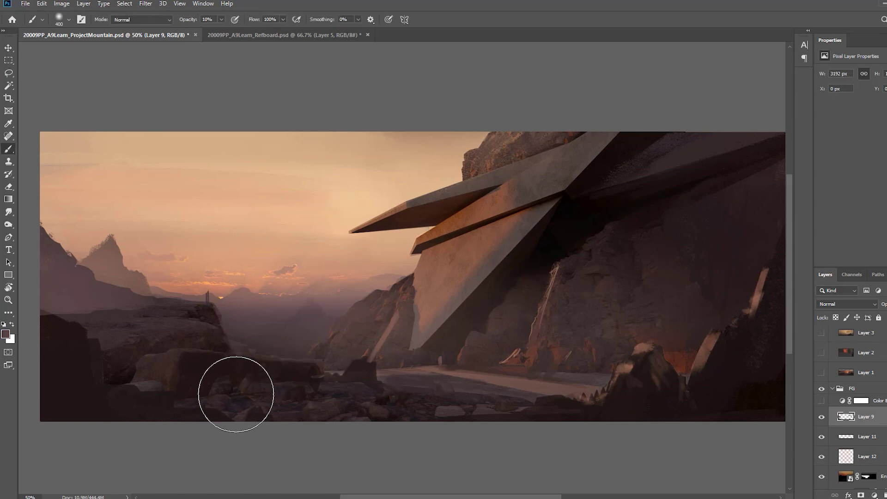
- Lasso the valley between the ledge and the far cliff and brush sampled haze into it at 100% opacity
key(0)
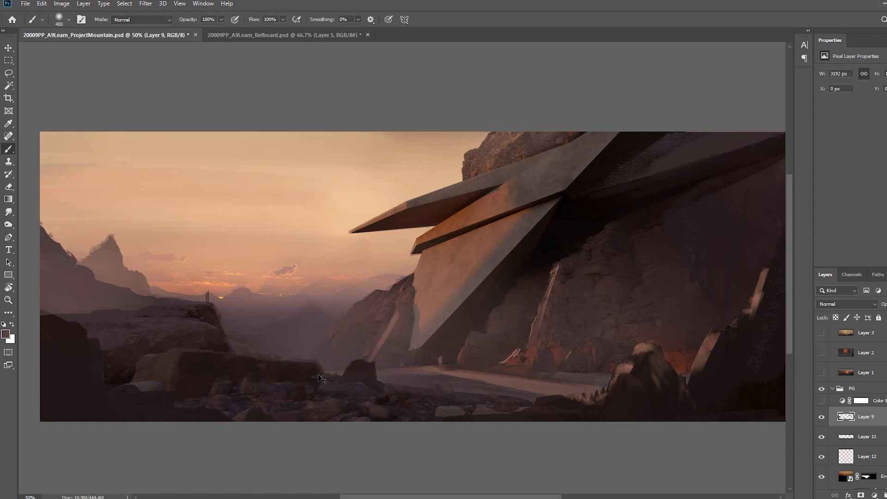
alt+click(346, 305)
key(l)
mouse_move(240, 357)
mouse_down()
mouse_move(95, 332)
mouse_move(420, 289)
mouse_move(236, 359)
mouse_move(211, 386)
mouse_move(227, 378)
mouse_up()
key(ctrl+h)
key(b)
alt+click(240, 351)
- Lasso the cliff ledge with the standing figures and soften it with haze using the 400 px soft brush
key(l)
key(l)
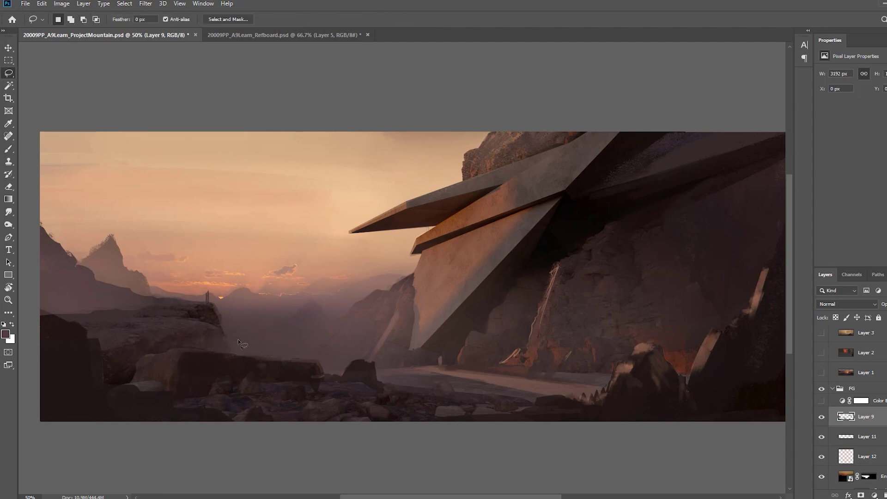
drag(126, 319, 351, 295)
key(ctrl+h)
key(b)
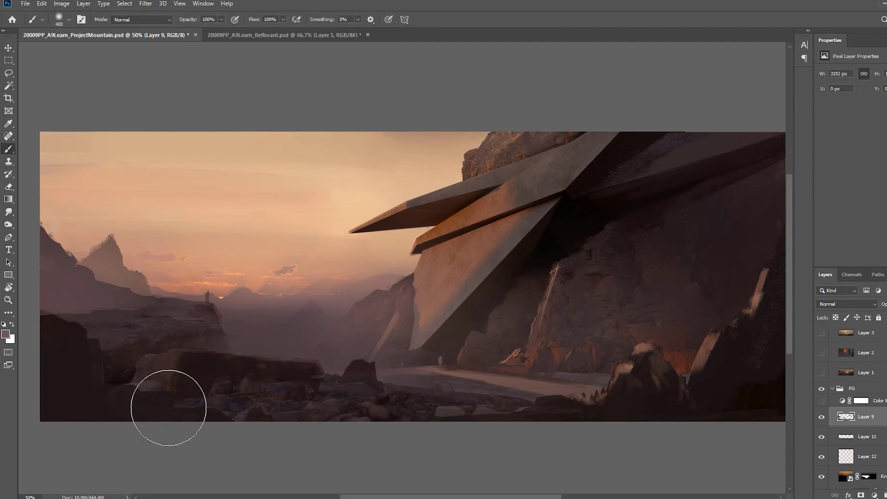
- Switch to the 70 px Rectangle brush and refine the ledge and distant peak shapes with sampled rock and sky colours
key(F5)
click(563, 318)
alt+click(233, 343)
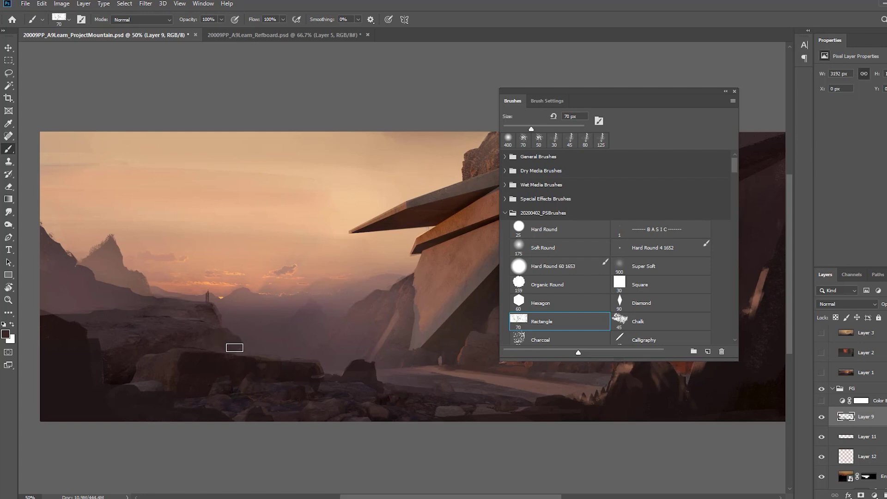
alt+click(167, 298)
mouse_move(139, 269)
mouse_down()
mouse_move(88, 253)
mouse_move(132, 241)
mouse_move(102, 256)
mouse_up()
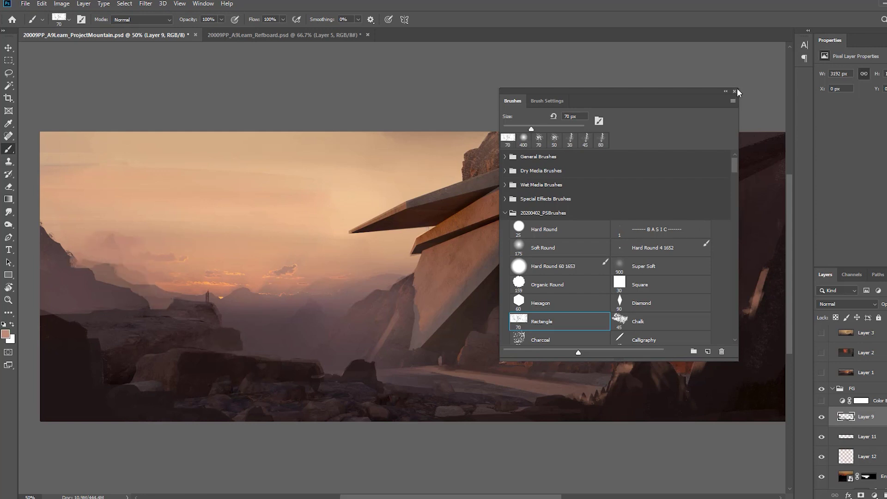
- Close the brush presets, reduce the Rectangle brush to 45 px and paint sampled dark colour onto the shadowed foreground rock
click(734, 91)
drag(506, 371, 541, 371)
key(bracketleft)
key(bracketleft)
key(bracketleft)
alt+click(120, 314)
mouse_move(120, 314)
mouse_down()
mouse_move(87, 310)
mouse_move(138, 305)
mouse_move(139, 320)
mouse_up()
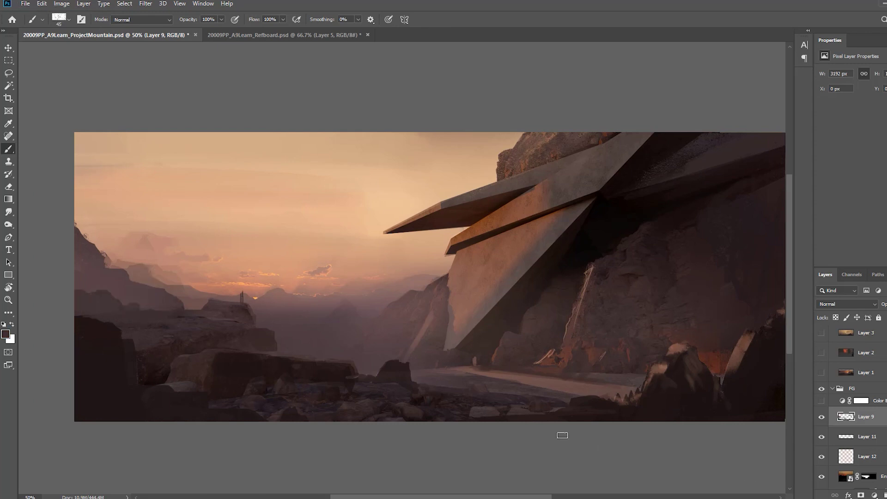
- Shrink the brush to a few pixels and paint thin sampled-colour highlight lines on the far cliff beside the structure
key(bracketleft)
key(bracketleft)
key(bracketleft)
key(bracketleft)
key(bracketleft)
key(bracketleft)
alt+click(285, 286)
key(ctrl+z)
ctrl+click(432, 300)
click(62, 3)
click(109, 76)
click(584, 174)
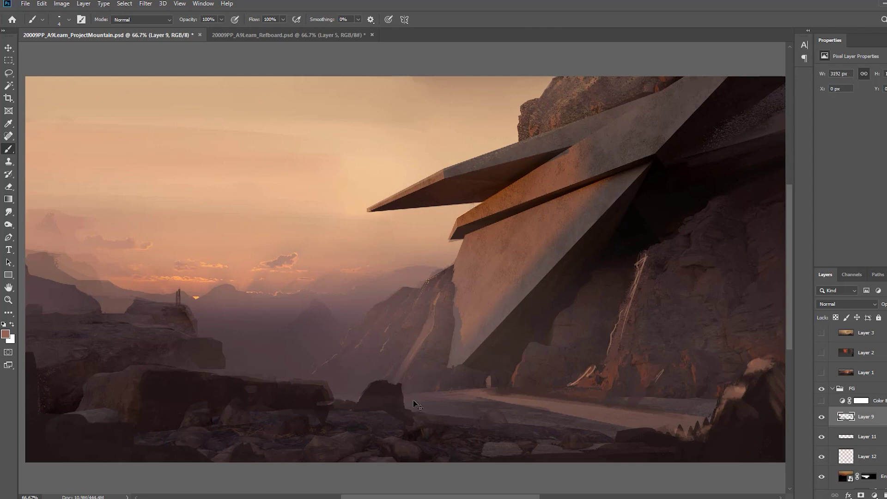
- Brush thin diagonal orange highlights onto the shaded cliff wall beneath the structure
ctrl+alt+click(369, 388)
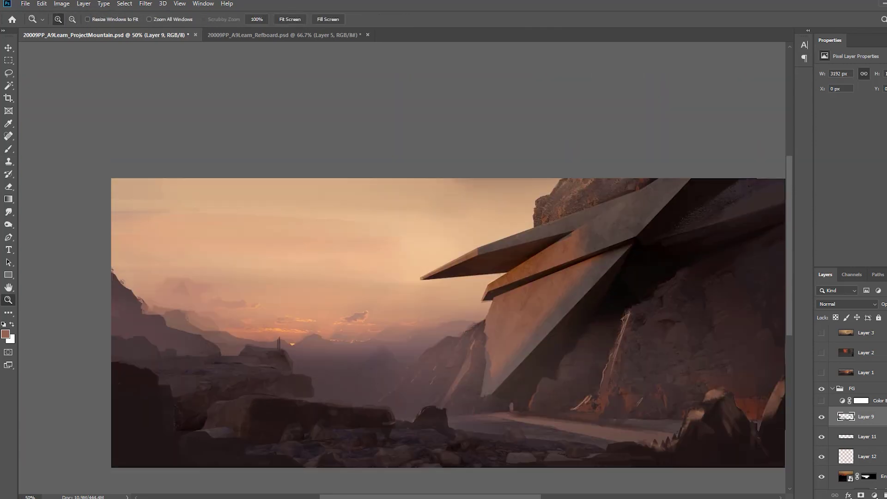
key(b)
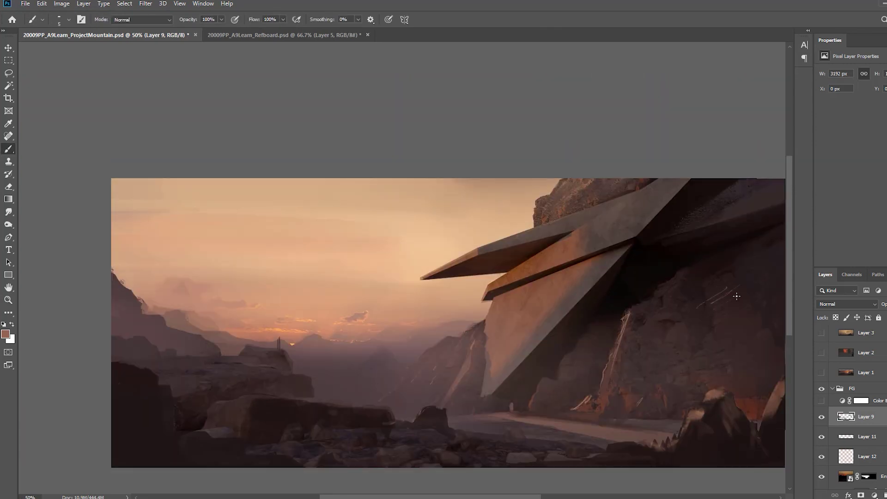
alt+click(737, 314)
- Draw a long, narrow polygonal selection projecting from the structure and fill it with a gradient on a new layer, then deselect
key(l)
key(shift+l)
click(484, 316)
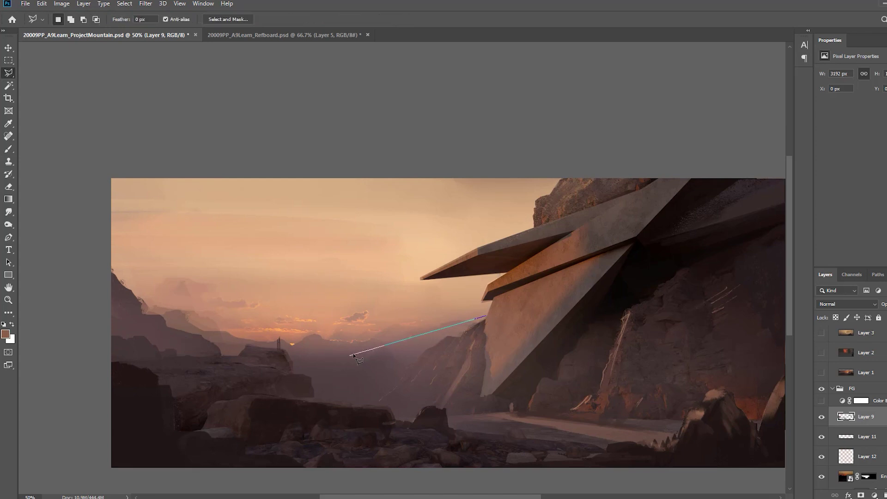
click(350, 355)
double_click(492, 305)
key(ctrl+alt+shift+n)
key(g)
drag(518, 311, 605, 346)
key(ctrl+d)
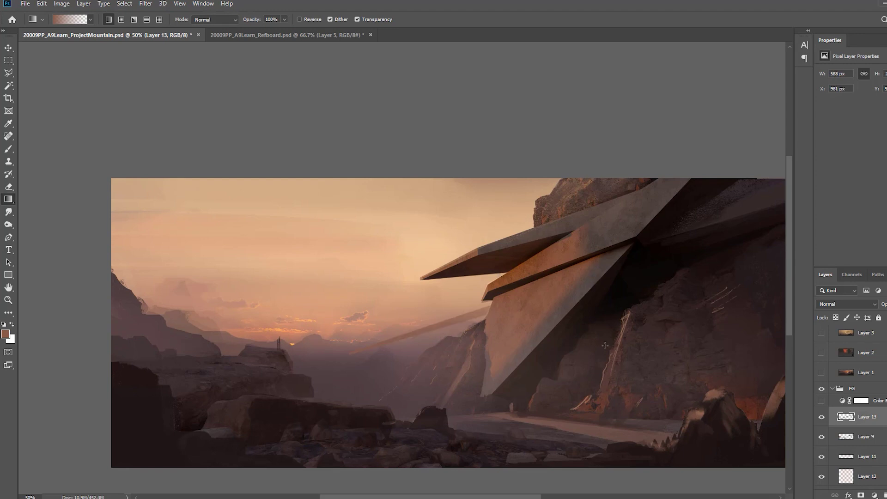
- Outline the new fin's underside with a polygonal selection, and position the fin above the structure's upper blade
key(l)
click(350, 355)
click(381, 355)
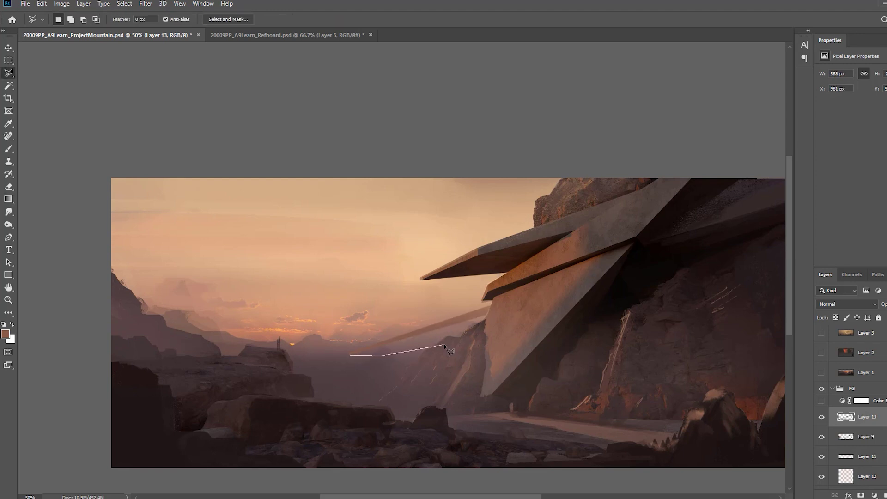
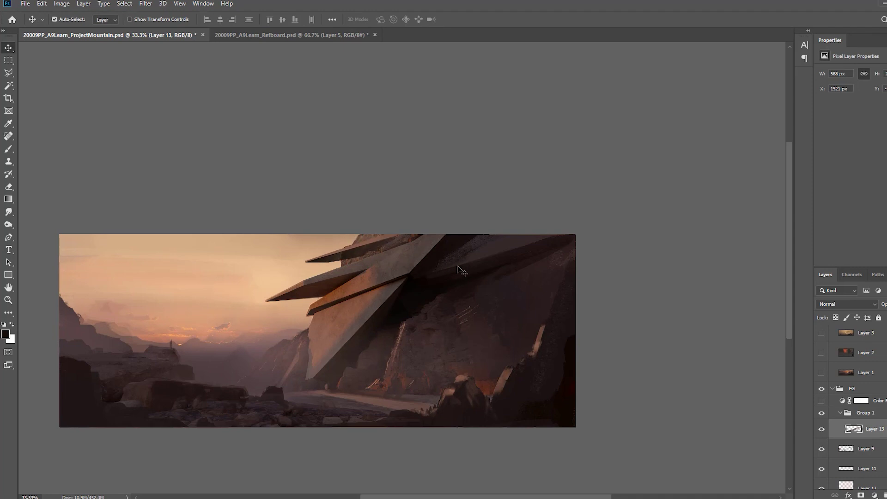
key(Return)
drag(372, 250, 365, 244)
- Cut a polygonal section out of the upper fin, deselect, and shift the remaining fin closer to the rock
key(l)
click(360, 233)
click(341, 264)
click(400, 252)
double_click(436, 192)
key(Delete)
key(ctrl+d)
key(v)
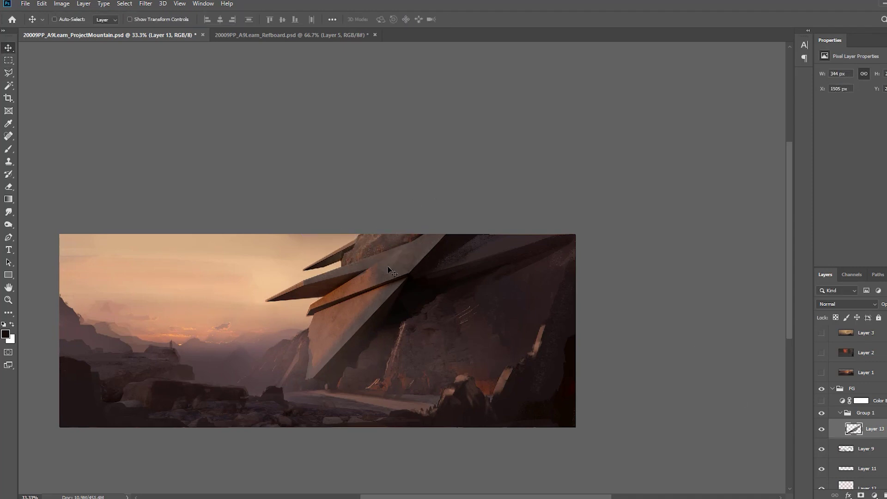
drag(355, 267, 376, 259)
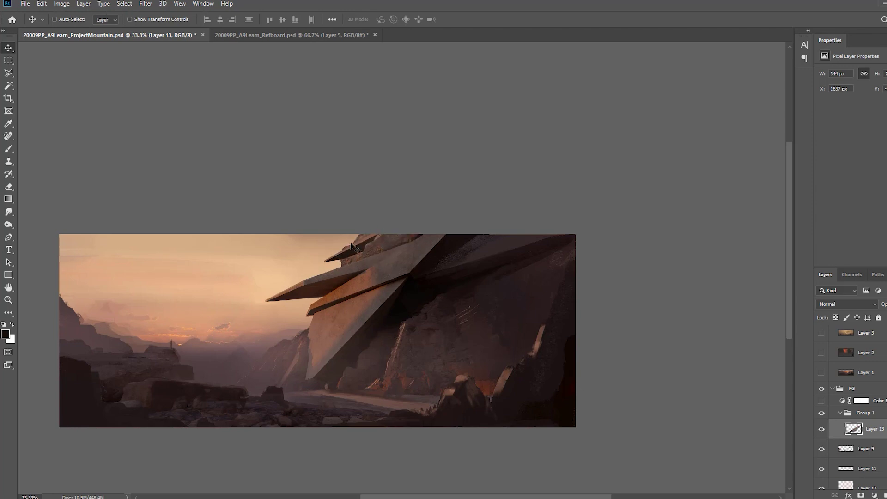
- Lasso the rock area next to the small upper fin and add a new layer above the fin layer
key(l)
key(shift+l)
key(shift+l)
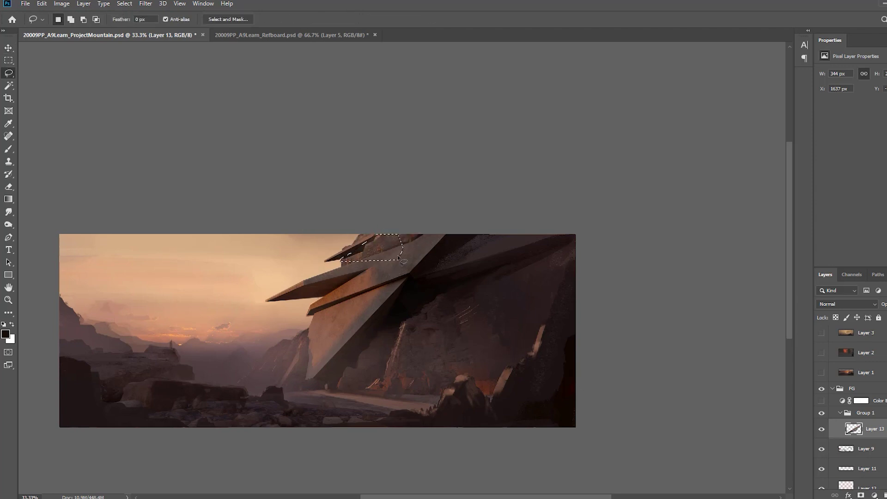
key(b)
key(ctrl+shift+alt+n)
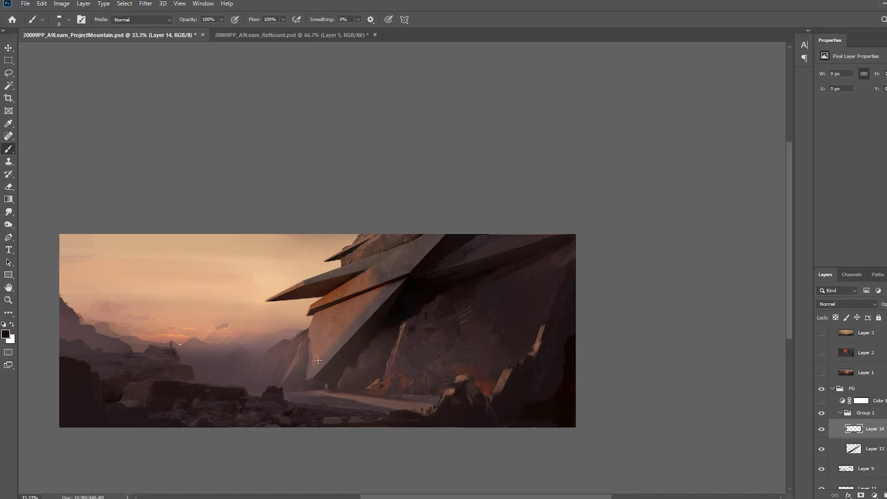
- Try painting a light strip along the ground beneath the structure with the 30 px Rectangle brush
key(ctrl+z)
drag(308, 380, 437, 400)
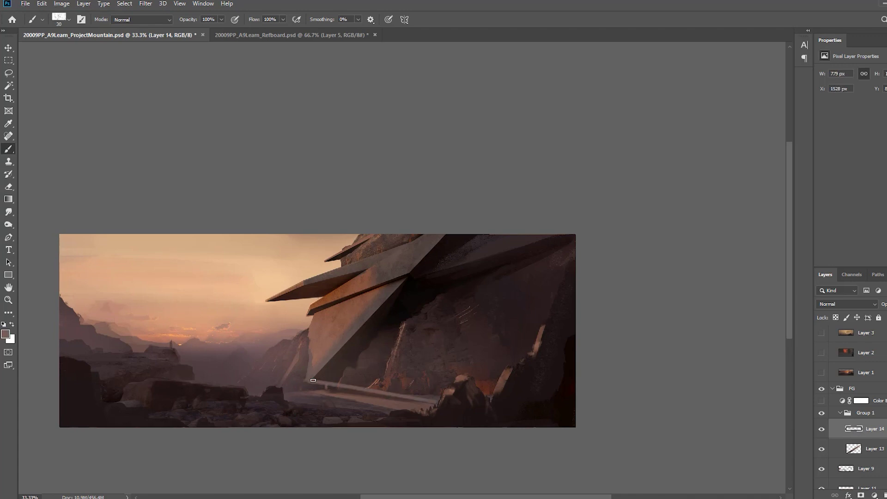
key(ctrl+z)
drag(300, 386, 433, 408)
key(ctrl+z)
key(ctrl+z)
- Sample a ground colour and repaint the road beneath the structure, and sample the glow at the sun
alt+click(490, 405)
drag(307, 398, 395, 391)
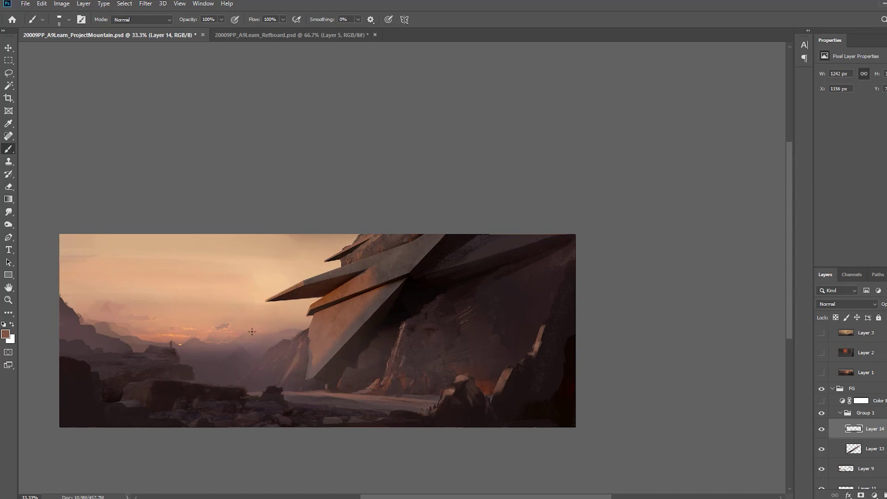
alt+click(181, 344)
- Show the Color Balance layer and add a Curves adjustment that lifts the brighter tones and lowers the darker ones
click(821, 401)
click(828, 400)
click(873, 495)
click(868, 372)
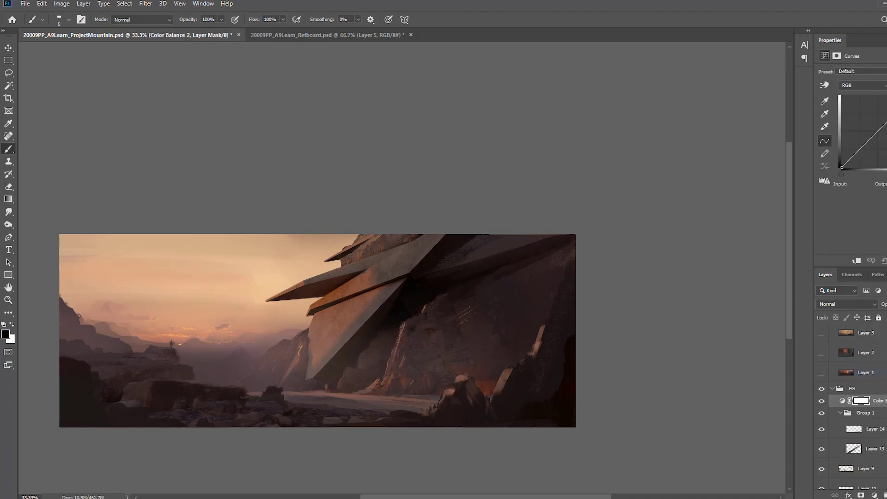
drag(886, 117, 886, 112)
drag(865, 143, 866, 148)
- Flip the image horizontally and toggle the adjustment's visibility to compare the grading
key(ctrl+shift+h)
drag(822, 412, 823, 401)
click(822, 402)
- Try a radial gradient on the adjustment layer's mask across the middle of the image
key(g)
click(122, 20)
click(865, 402)
drag(457, 353, 240, 344)
key(ctrl+z)
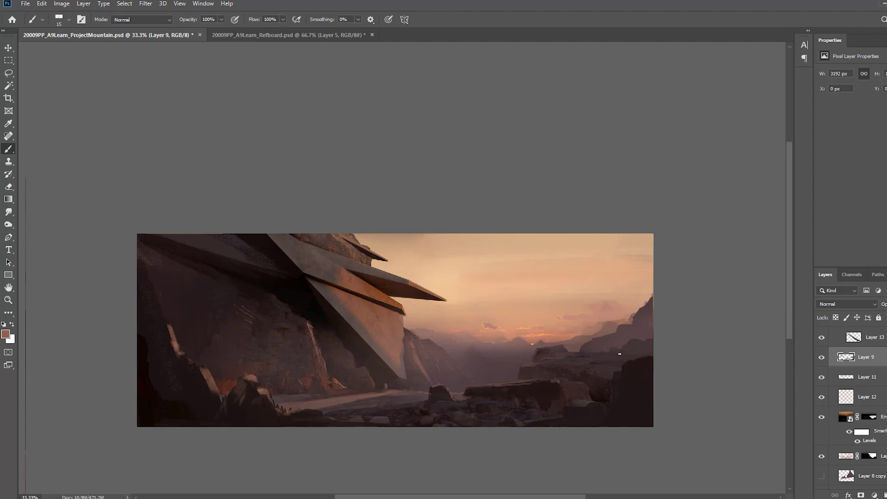
- Enlarge the Rectangle brush to 125 px and darken the cliff wall beneath the structure and along the image edge on Layer 9
key(bracketright)
key(bracketright)
key(bracketright)
key(bracketright)
key(bracketright)
key(bracketright)
key(bracketright)
key(bracketright)
key(bracketright)
key(bracketright)
key(bracketright)
key(bracketright)
key(bracketright)
mouse_move(294, 312)
mouse_down()
mouse_move(297, 342)
mouse_move(283, 341)
mouse_up()
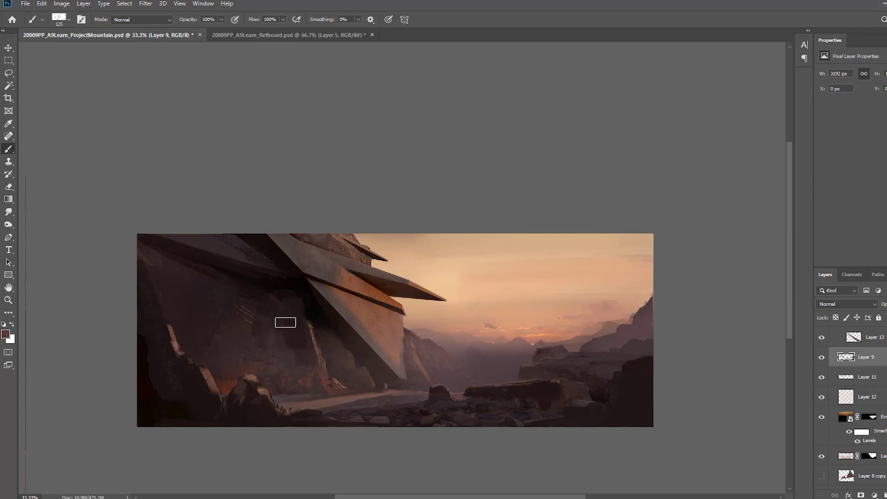
drag(153, 254, 169, 282)
- Try a sampled-colour stroke on the lit edge of the foreground rock, and reduce the brush to 70 px
alt+click(170, 330)
mouse_move(169, 329)
mouse_down()
mouse_move(149, 278)
mouse_move(167, 321)
mouse_up()
key(ctrl+z)
key(bracketleft)
key(bracketleft)
key(bracketleft)
key(bracketleft)
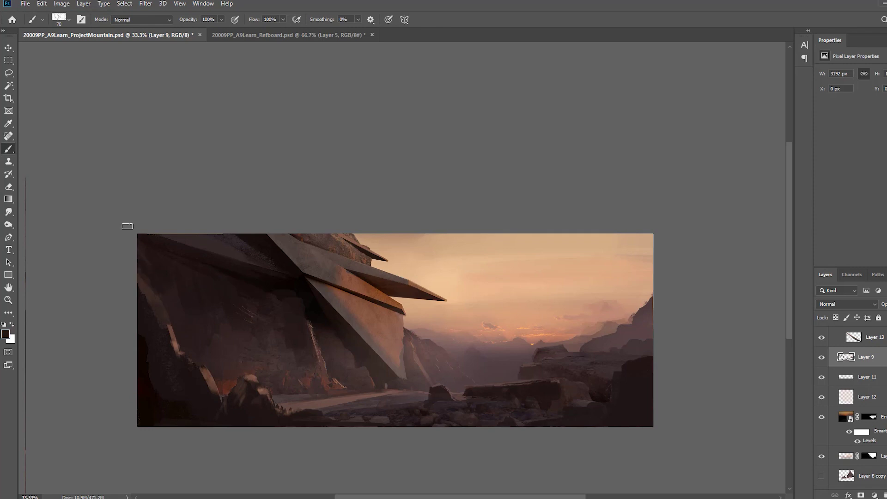
- With the brush back at 125 px, paint sampled dark tones over the edge cliff, the shadowed foreground rocks and the lower ground
key(bracketright)
key(bracketright)
key(bracketright)
key(bracketright)
drag(147, 286, 153, 283)
alt+click(186, 404)
mouse_move(137, 326)
mouse_down()
mouse_move(159, 330)
mouse_move(214, 418)
mouse_move(217, 396)
mouse_up()
drag(359, 430, 337, 424)
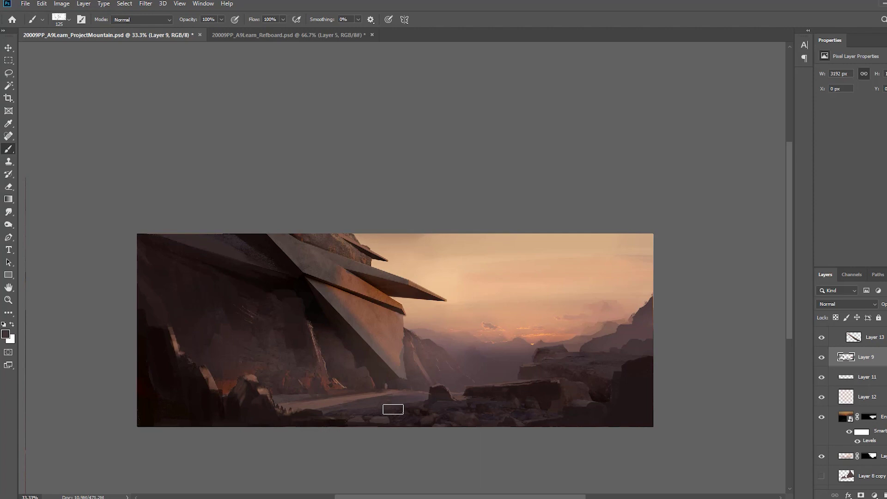
key(bracketleft)
key(bracketleft)
key(bracketleft)
key(bracketleft)
key(bracketleft)
key(bracketleft)
key(bracketleft)
key(bracketleft)
key(bracketleft)
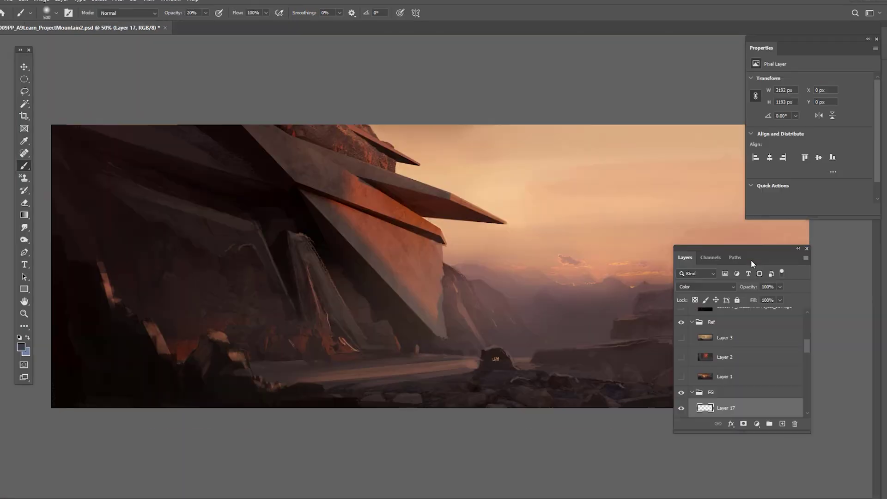
- Clear the selection and tint the valley and rock ledges cool blue on Color-mode Layer 17, using the 500 px soft brush at 20% opacity
drag(750, 259, 840, 268)
key(ctrl+d)
mouse_move(612, 333)
mouse_down()
mouse_move(738, 328)
mouse_move(642, 336)
mouse_move(703, 345)
mouse_up()
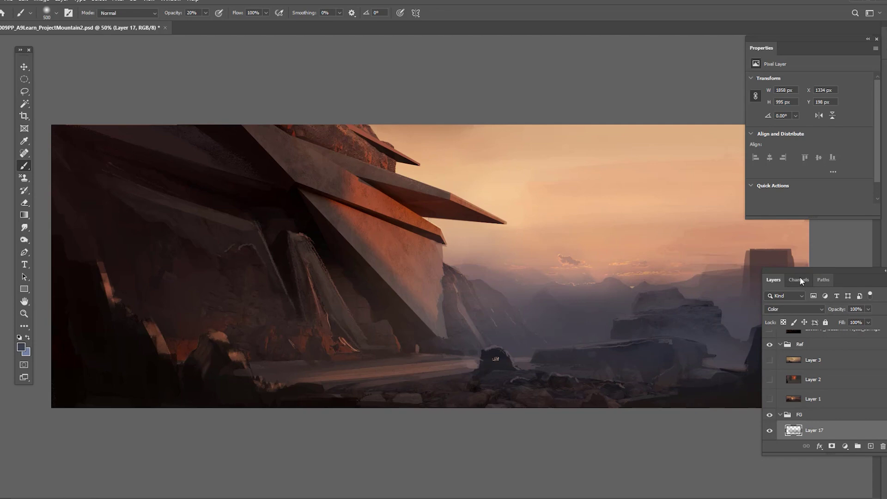
mouse_move(647, 334)
mouse_down()
mouse_move(307, 384)
mouse_move(676, 291)
mouse_up()
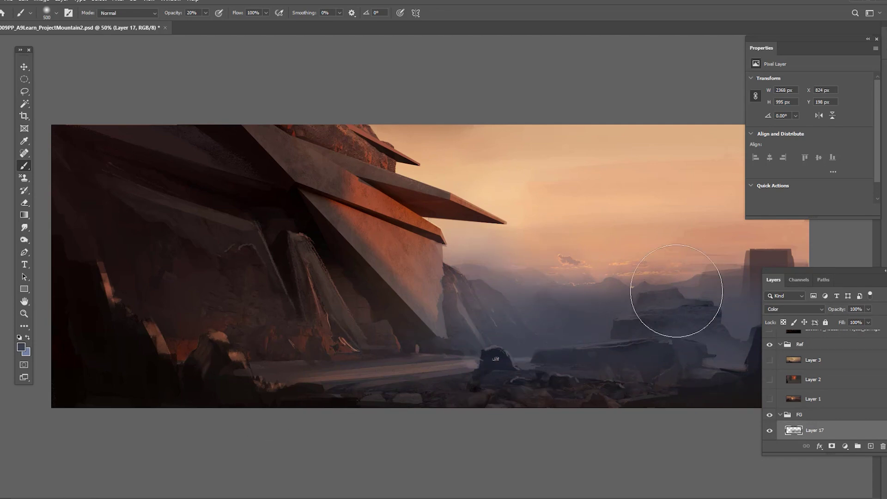
- Switch to the Eraser and choose a different brush tip from the brush presets
key(e)
key(F5)
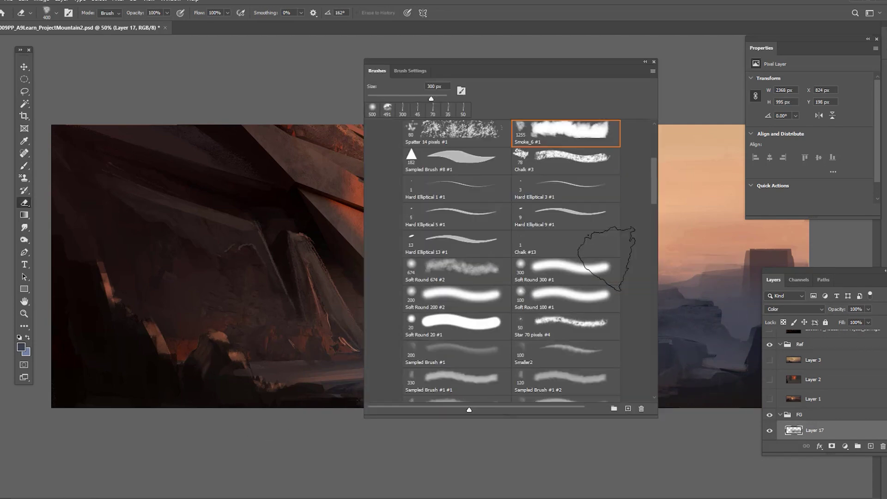
drag(654, 178, 654, 166)
click(595, 334)
key(F5)
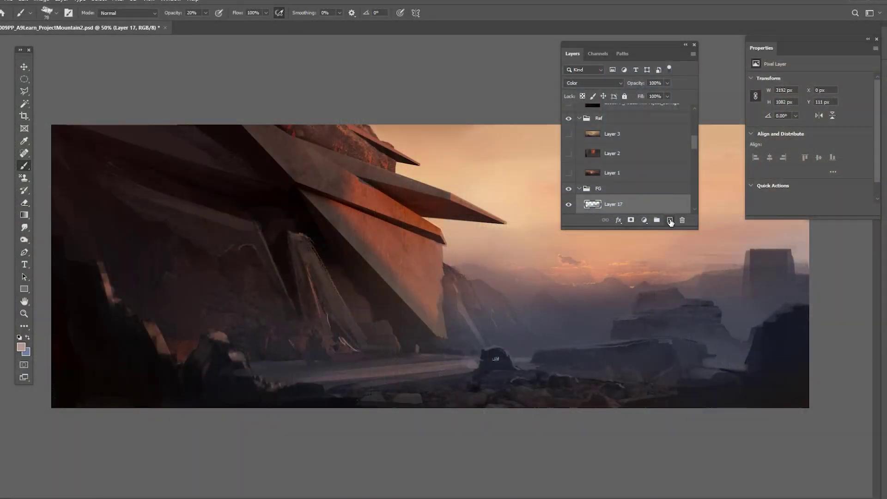
- Add a new layer and break up the distant butte's blocky outline with sampled sky colour at 100% opacity and 50 px
click(670, 221)
alt+click(740, 243)
key(0)
key(bracketleft)
key(bracketleft)
key(bracketleft)
mouse_move(763, 245)
mouse_down()
mouse_move(787, 248)
mouse_move(798, 267)
mouse_up()
key(ctrl+z)
drag(741, 253, 744, 282)
- Roughen and extend the distant layered ledge with sampled rock colour, using the brush at 10% opacity and 20% flow
alt+click(694, 292)
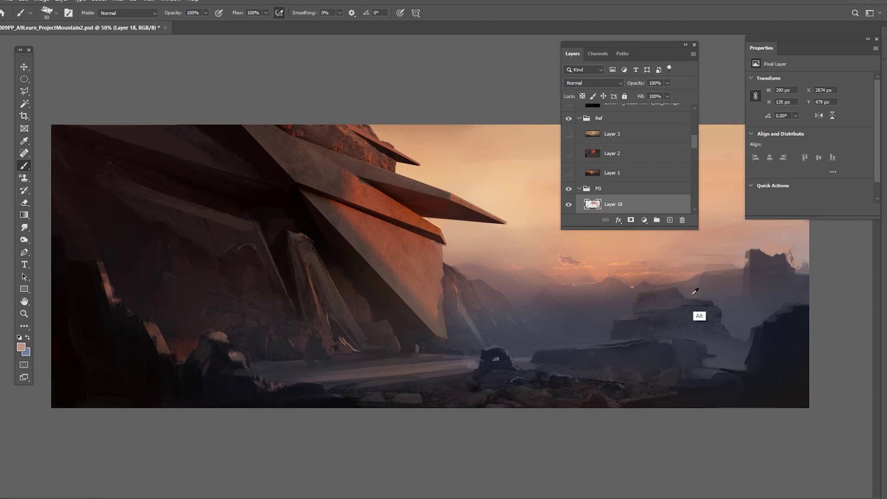
mouse_move(720, 315)
mouse_down()
mouse_move(731, 327)
mouse_move(674, 307)
mouse_up()
key(1)
key(shift+2)
alt+click(713, 303)
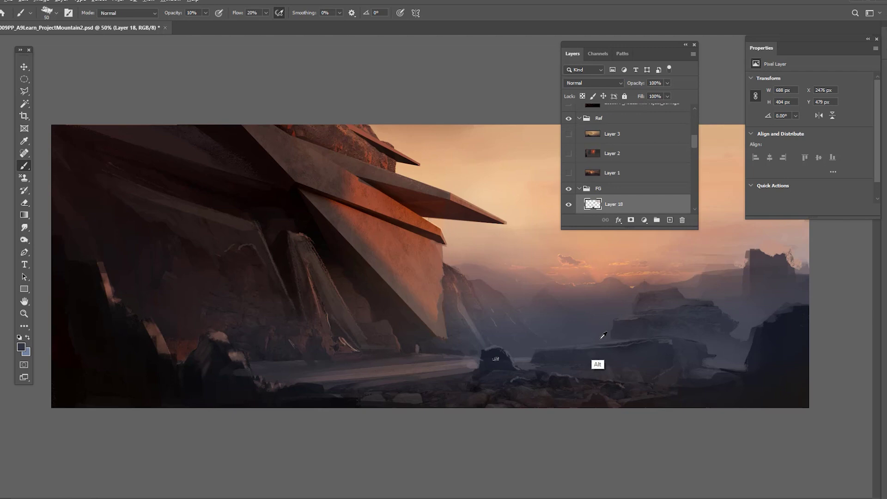
- Reduce the brush to 40 px, lasso the small area behind the low ledge and lay a 30% opacity gradient into it
key(bracketleft)
key(0)
key(shift+0)
key(l)
mouse_move(595, 333)
mouse_down()
mouse_move(576, 340)
mouse_move(591, 344)
mouse_up()
key(g)
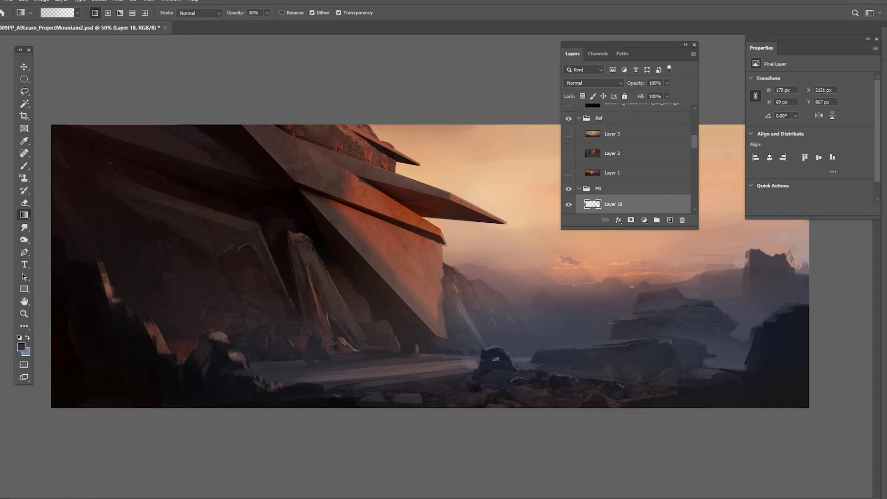
- Repaint the distant butte's stepped top and shaded faces with sampled haze colours at 100% opacity and 20% flow
key(b)
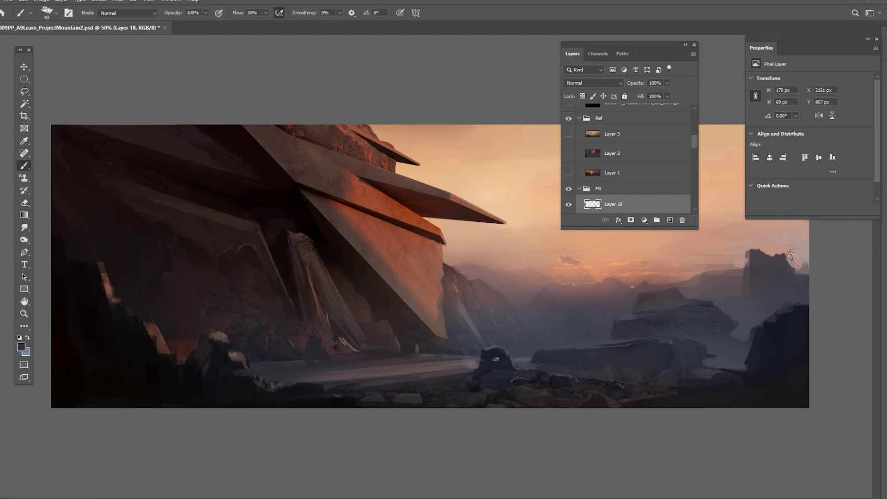
alt+click(781, 303)
drag(790, 270, 788, 261)
alt+click(748, 304)
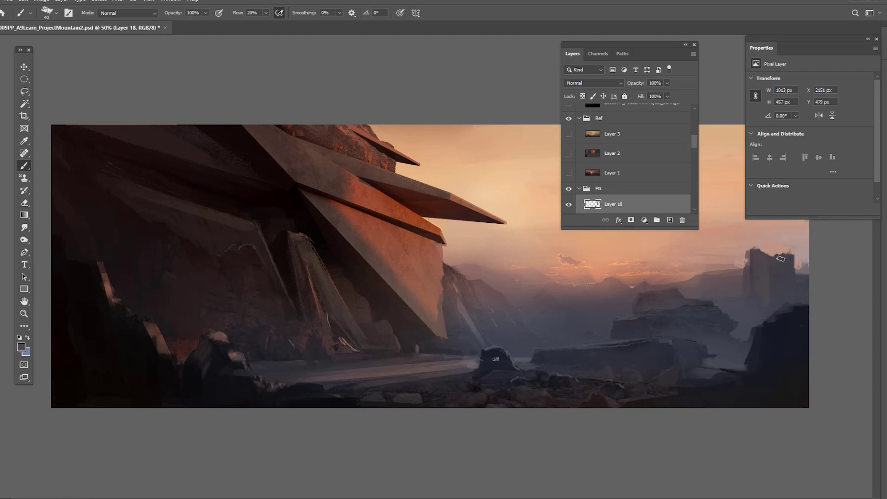
- Reshape the base of the dark foreground rock below the butte with sampled rock and haze colours
alt+click(781, 332)
alt+click(737, 374)
mouse_move(737, 370)
mouse_down()
mouse_move(763, 371)
mouse_move(709, 393)
mouse_up()
alt+click(738, 369)
key(ctrl+z)
- Set the brush to 10% opacity and 10% flow and paint over the pale marks on the small boulder beside the road
key(1)
key(shift+1)
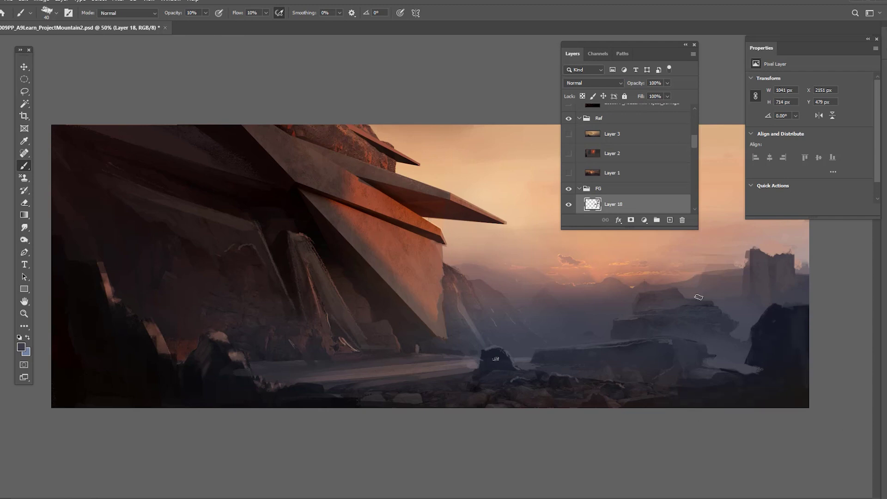
drag(496, 357, 552, 364)
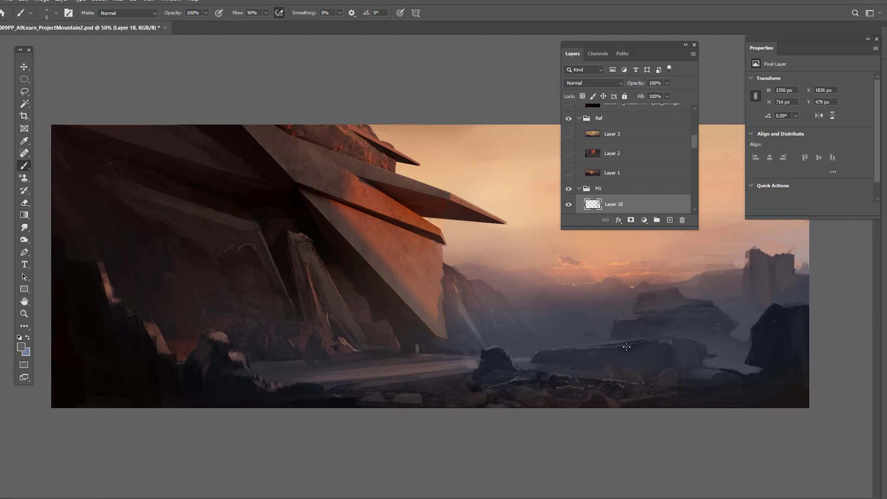
alt+click(631, 287)
key(ctrl+z)
mouse_move(308, 244)
mouse_down()
mouse_move(353, 318)
mouse_move(341, 291)
mouse_up()
key(ctrl+z)
key(bracketright)
key(bracketright)
key(bracketright)
key(bracketright)
key(ctrl+z)
alt+click(441, 362)
mouse_move(470, 367)
mouse_down()
mouse_move(330, 391)
mouse_move(452, 367)
mouse_up()
key(ctrl+z)
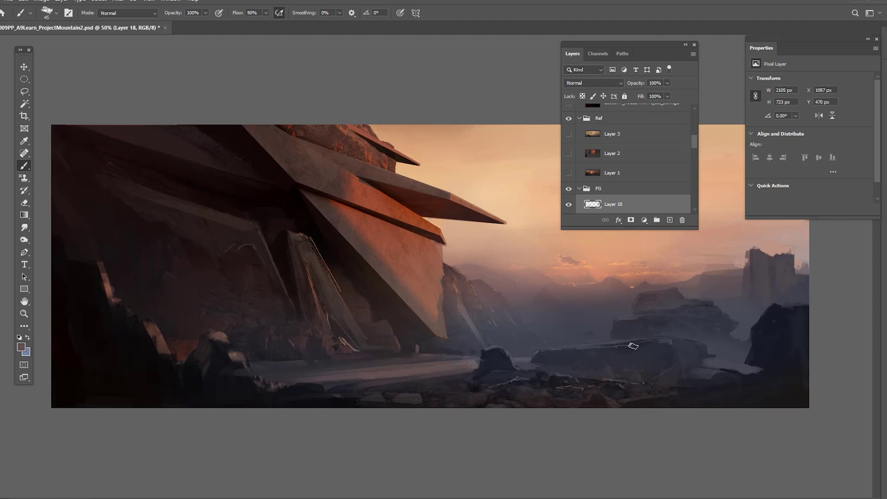
- Paint small pale ledge strokes on the foreground rocks below the road, and sample a colour from the structure's lower face
drag(327, 389, 338, 396)
drag(401, 397, 419, 400)
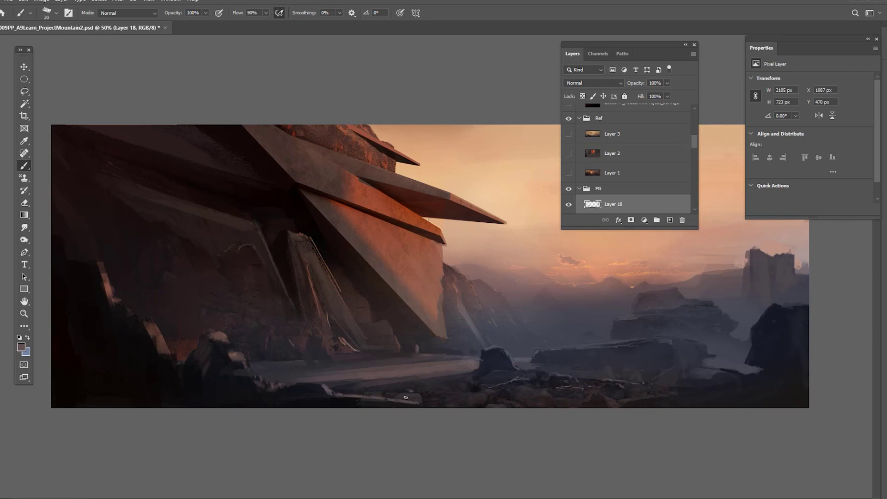
alt+click(434, 304)
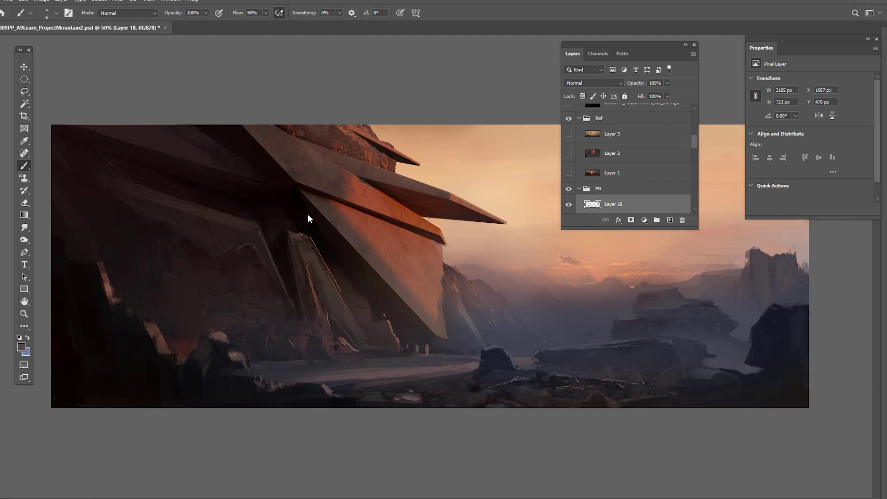
- Place the night high-rise texture over the structure, set its blend mode to Screen and move it onto the lower concrete face
drag(308, 215, 352, 185)
mouse_move(493, 222)
mouse_down()
mouse_move(511, 239)
mouse_move(505, 231)
mouse_up()
key(Return)
click(594, 83)
click(596, 160)
drag(442, 290, 409, 282)
- Cut away the parts of the high-rise texture outside the structure's lower face with polygonal lasso selections
key(l)
click(438, 336)
double_click(499, 205)
key(Delete)
click(352, 205)
click(336, 305)
double_click(365, 169)
key(Delete)
key(ctrl+d)
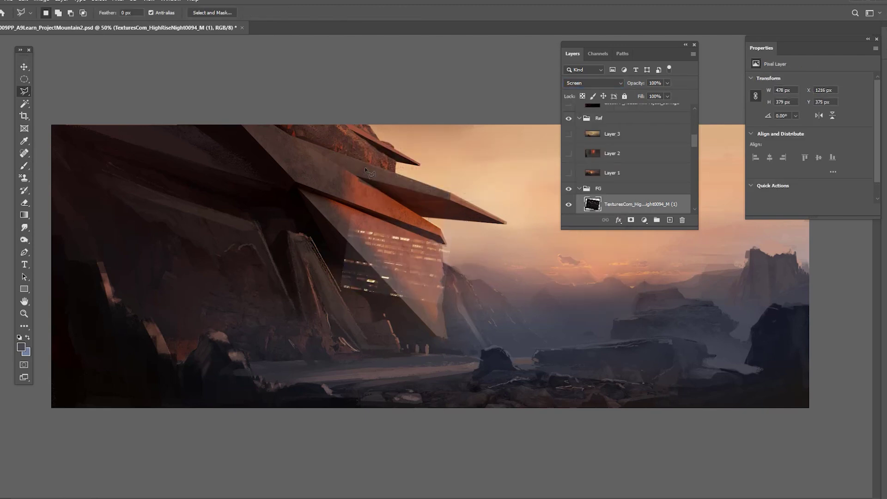
- Distort the window-lights texture by its corners to match the perspective of the structure's lower face
key(v)
drag(428, 280, 414, 275)
key(ctrl+t)
right_click(411, 277)
click(427, 323)
drag(324, 209, 333, 187)
drag(425, 267, 443, 265)
ctrl+drag(442, 303, 452, 304)
ctrl+drag(330, 300, 347, 342)
key(Return)
- Flatten the window-lights texture vertically, shift it toward the dark underside, and darken its background with Levels
key(ctrl+t)
shift+drag(395, 307, 396, 233)
drag(459, 213, 459, 220)
drag(432, 219, 267, 206)
key(Return)
key(ctrl+l)
drag(150, 353, 169, 354)
click(307, 262)
- Reposition the window-lights texture beneath the structure's base beside the road and adjust its transform
drag(256, 195, 280, 190)
drag(441, 267, 552, 411)
key(ctrl+t)
key(Return)
drag(442, 351, 463, 347)
key(ctrl+t)
key(Return)
- Lasso and delete the excess window lights around the structure's base, leaving a small cluster beside the road
key(l)
click(388, 321)
click(403, 359)
click(300, 386)
click(277, 307)
double_click(358, 217)
key(Delete)
key(ctrl+d)
click(428, 325)
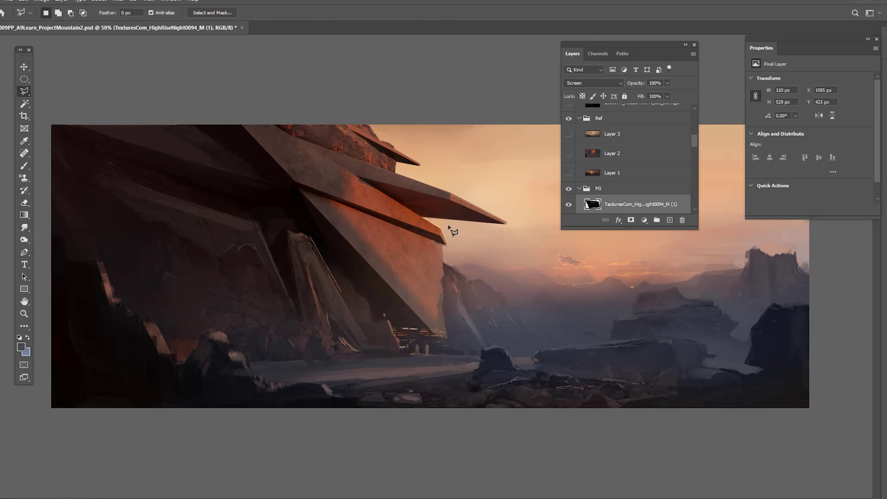
key(Escape)
- Try a duplicate of the window lights higher on the structure's base, and undo it along with the preceding edits
key(v)
alt+drag(406, 358, 397, 309)
key(ctrl+z)
key(ctrl+z)
key(ctrl+z)
key(ctrl+z)
- Try the window-lights texture higher on the structure with an adjusted transform, and delete the texture layer
drag(251, 217, 456, 245)
key(ctrl+t)
drag(497, 190, 502, 201)
key(Return)
drag(444, 237, 468, 243)
key(Delete)
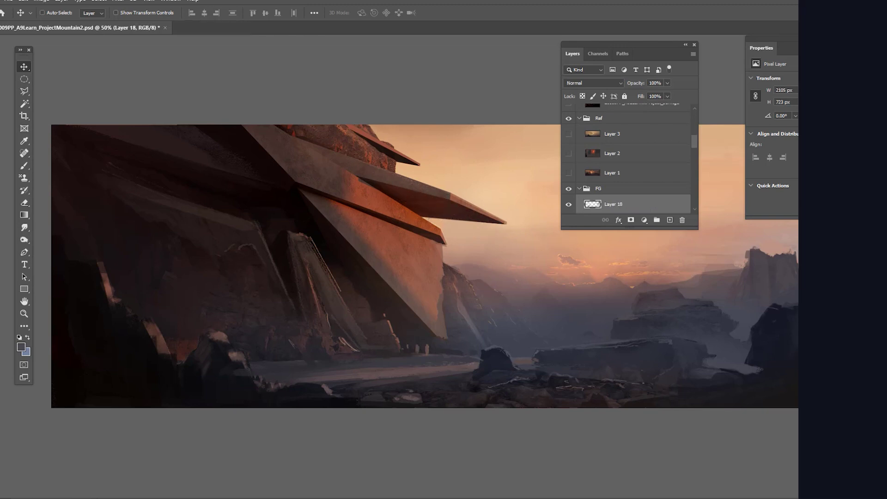